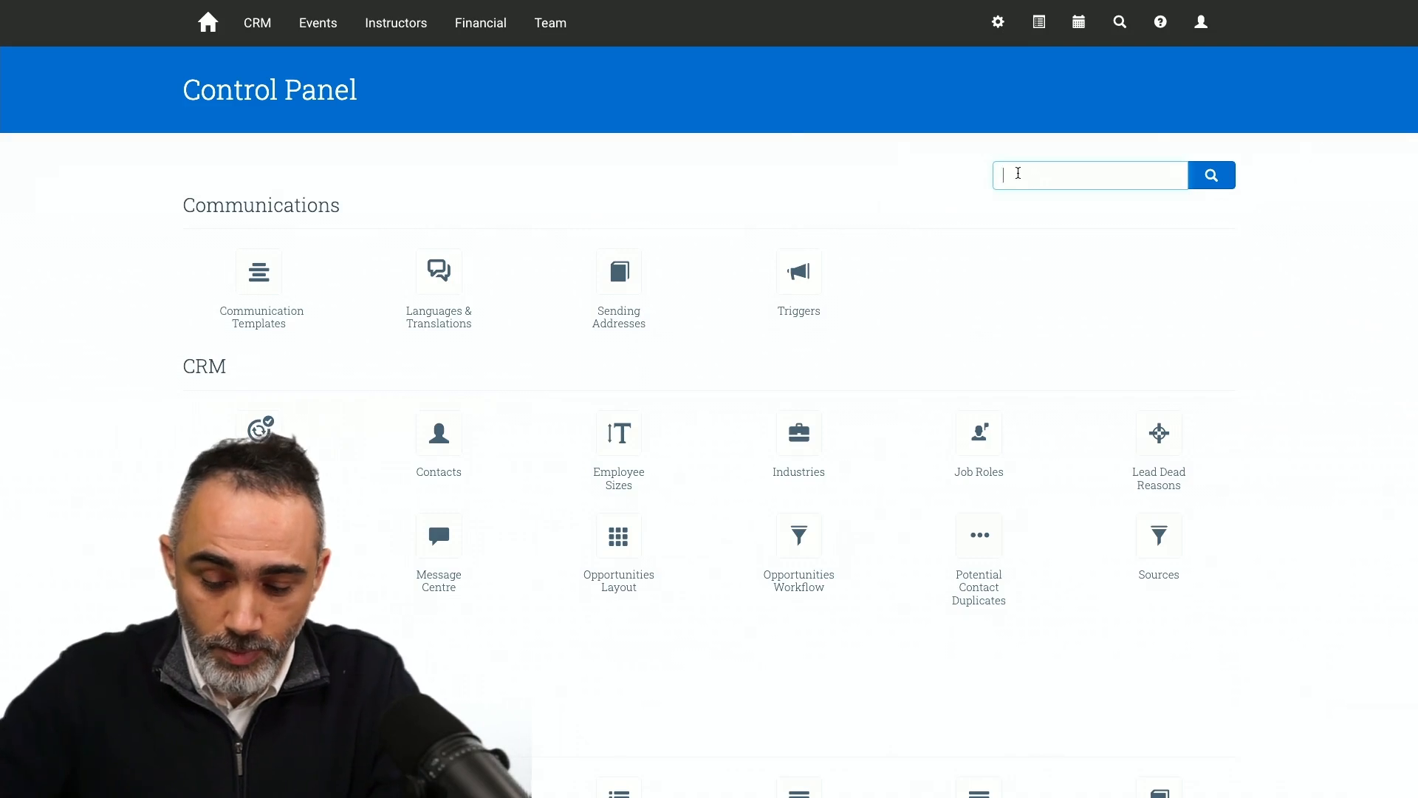
# Search the control panel for "train" and open the Training Passes settings.
pyautogui.write('traiing')
pyautogui.press('BackSpace')
pyautogui.press('BackSpace')
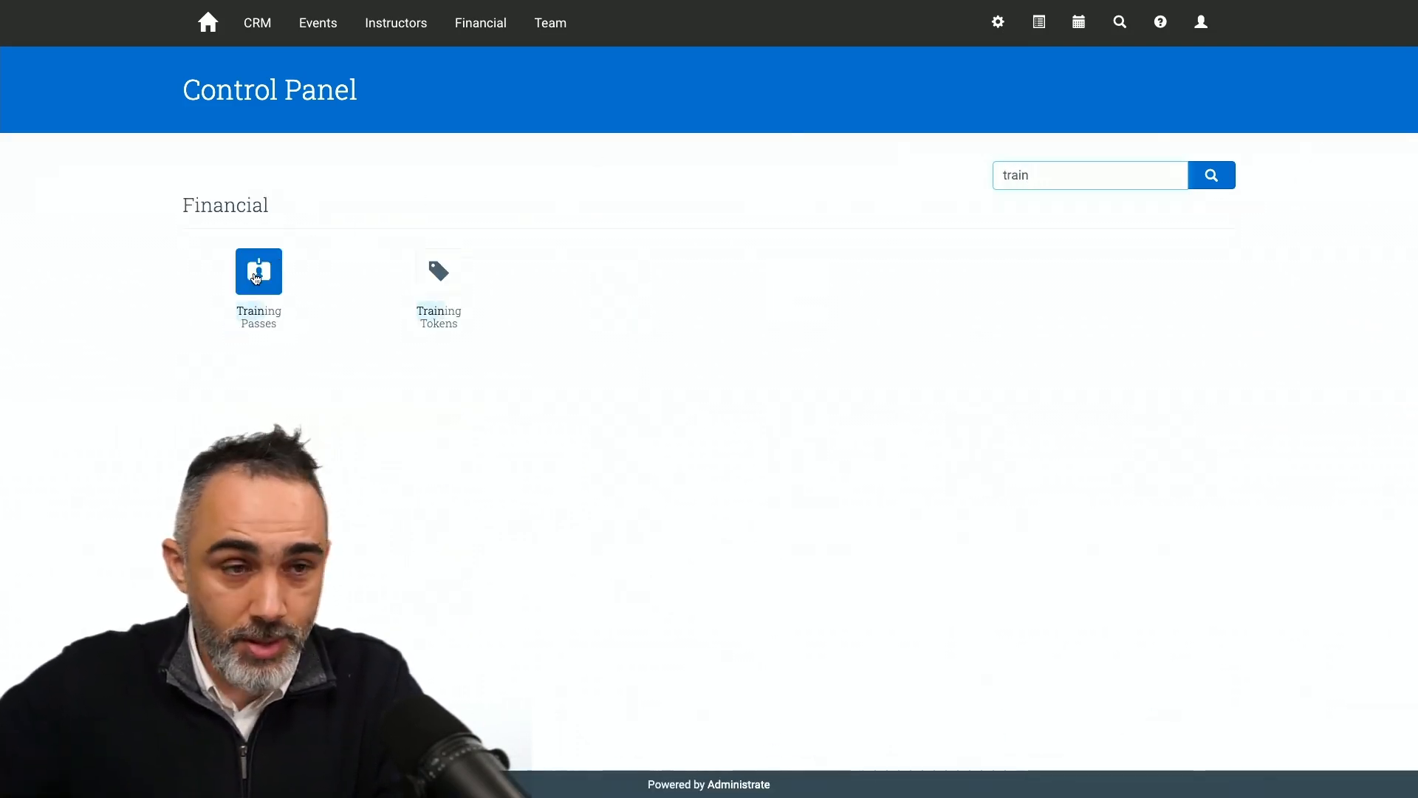
pyautogui.click(256, 276)
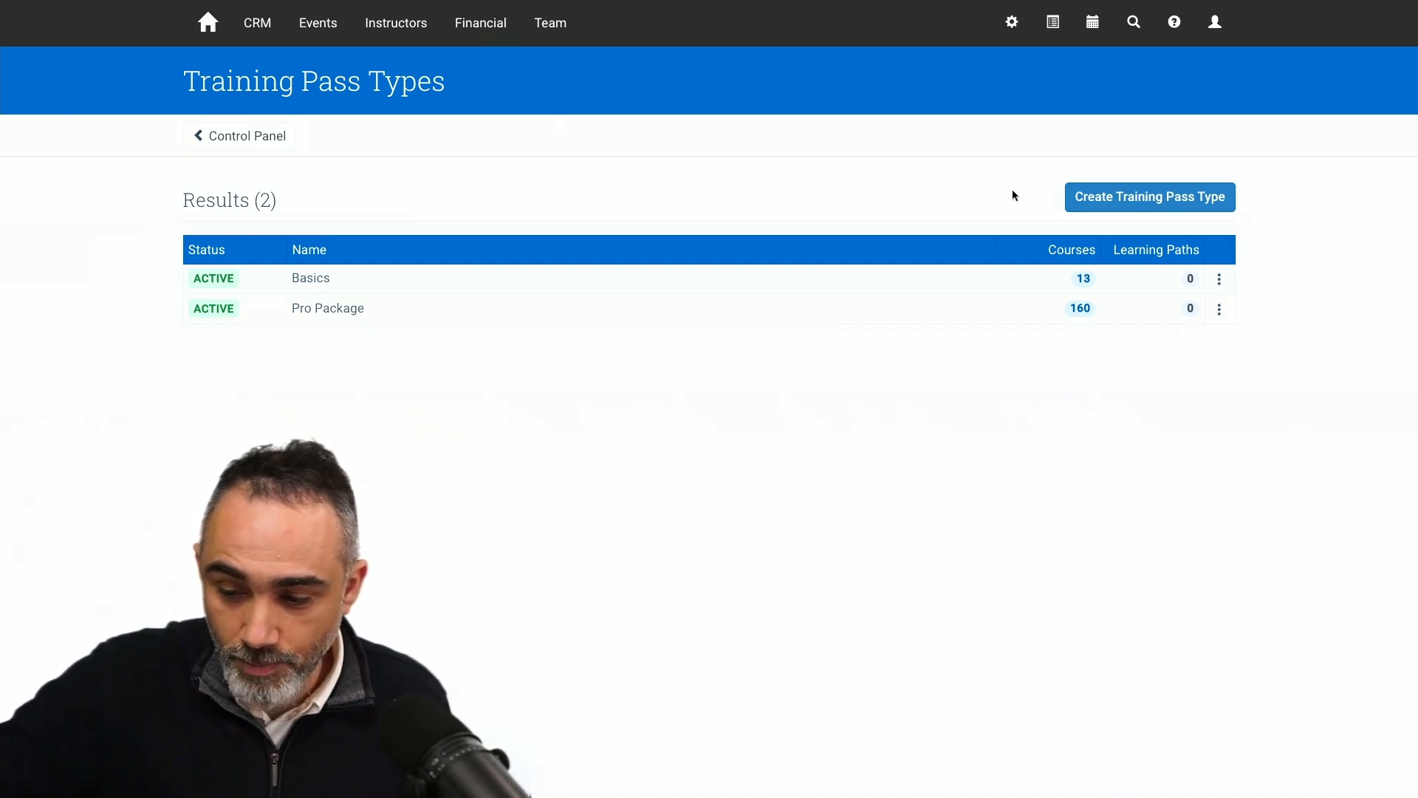
# Create a training pass type named "All inclusive pass" with code ALL and the description "- Includes all course content".
pyautogui.click(1145, 196)
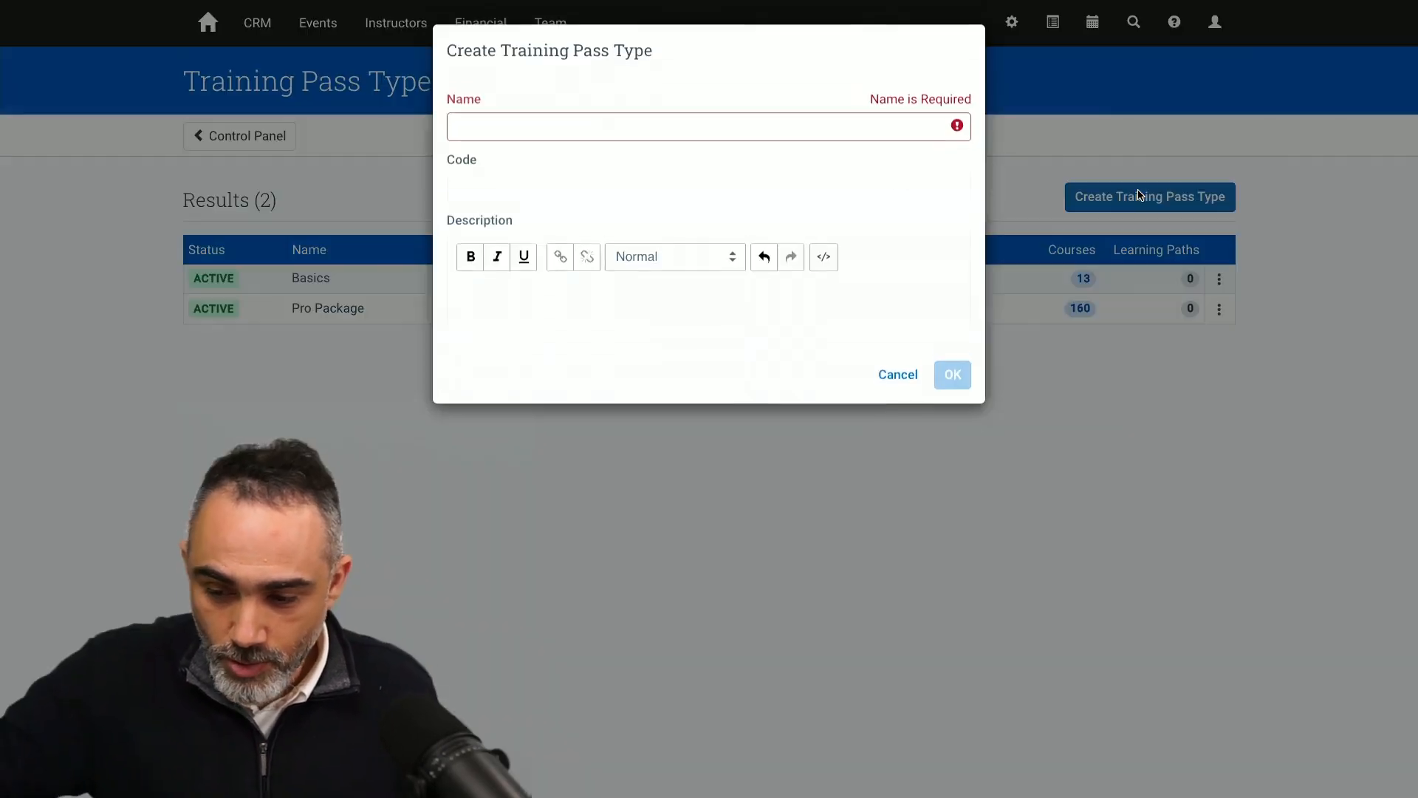
pyautogui.click(588, 127)
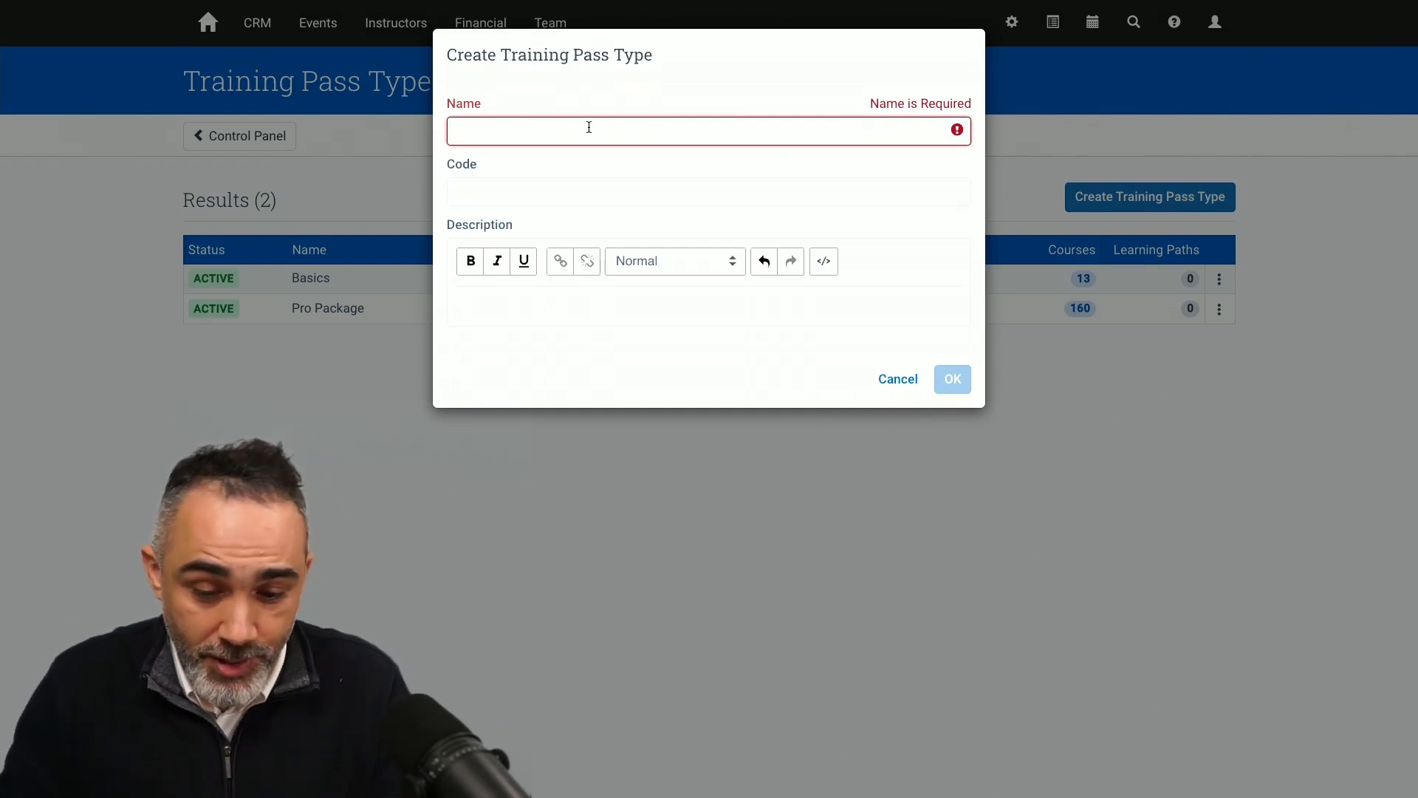
pyautogui.write('All inclusive pass')
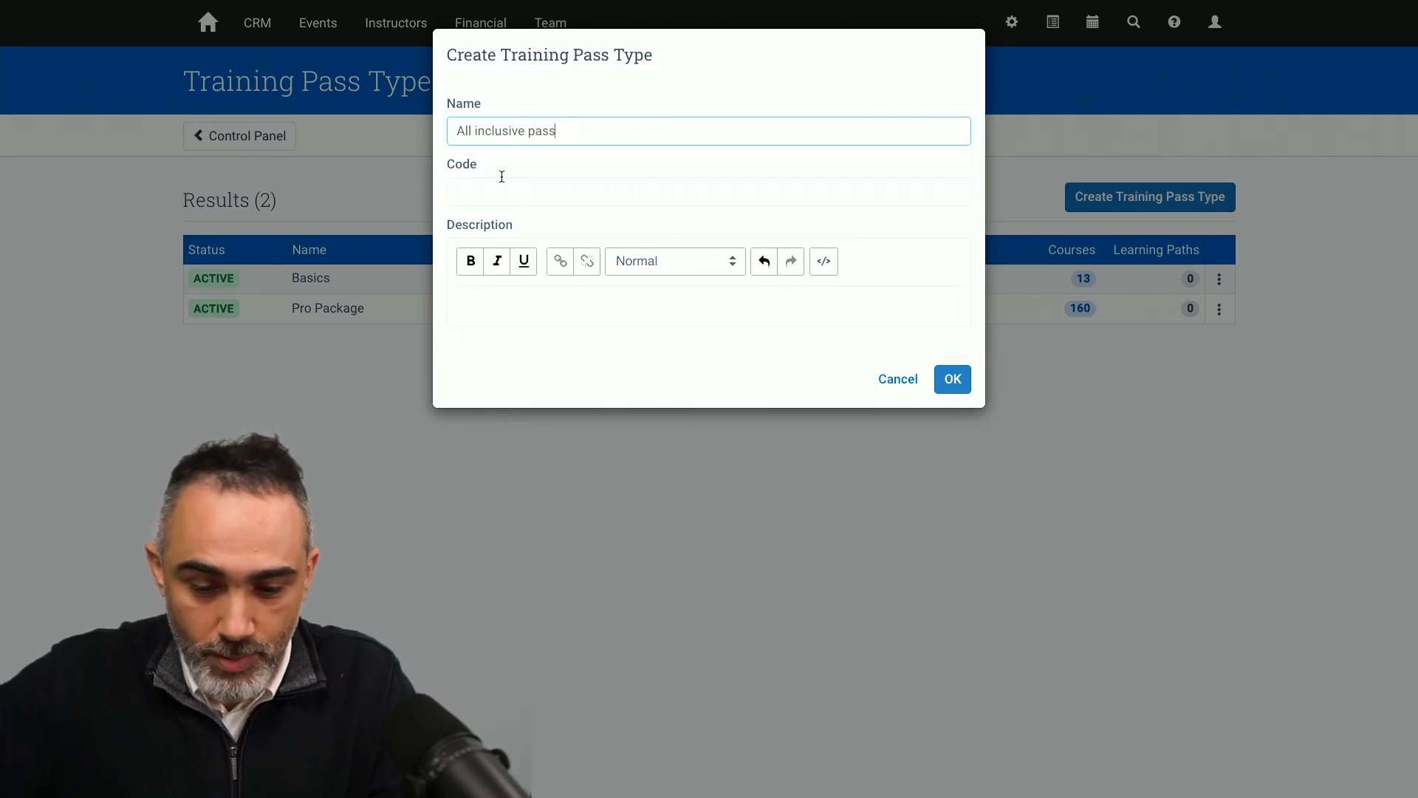
pyautogui.click(499, 183)
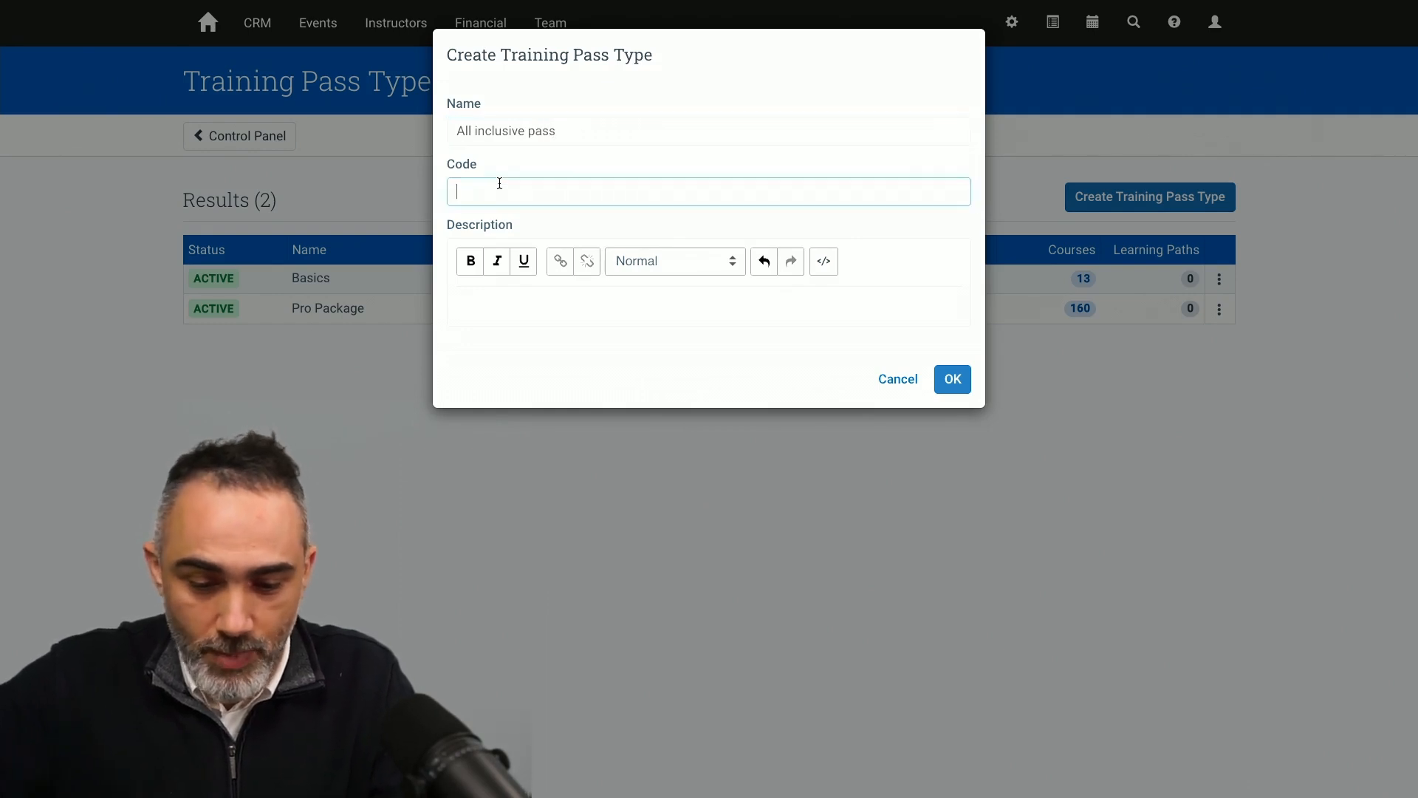
pyautogui.click(496, 295)
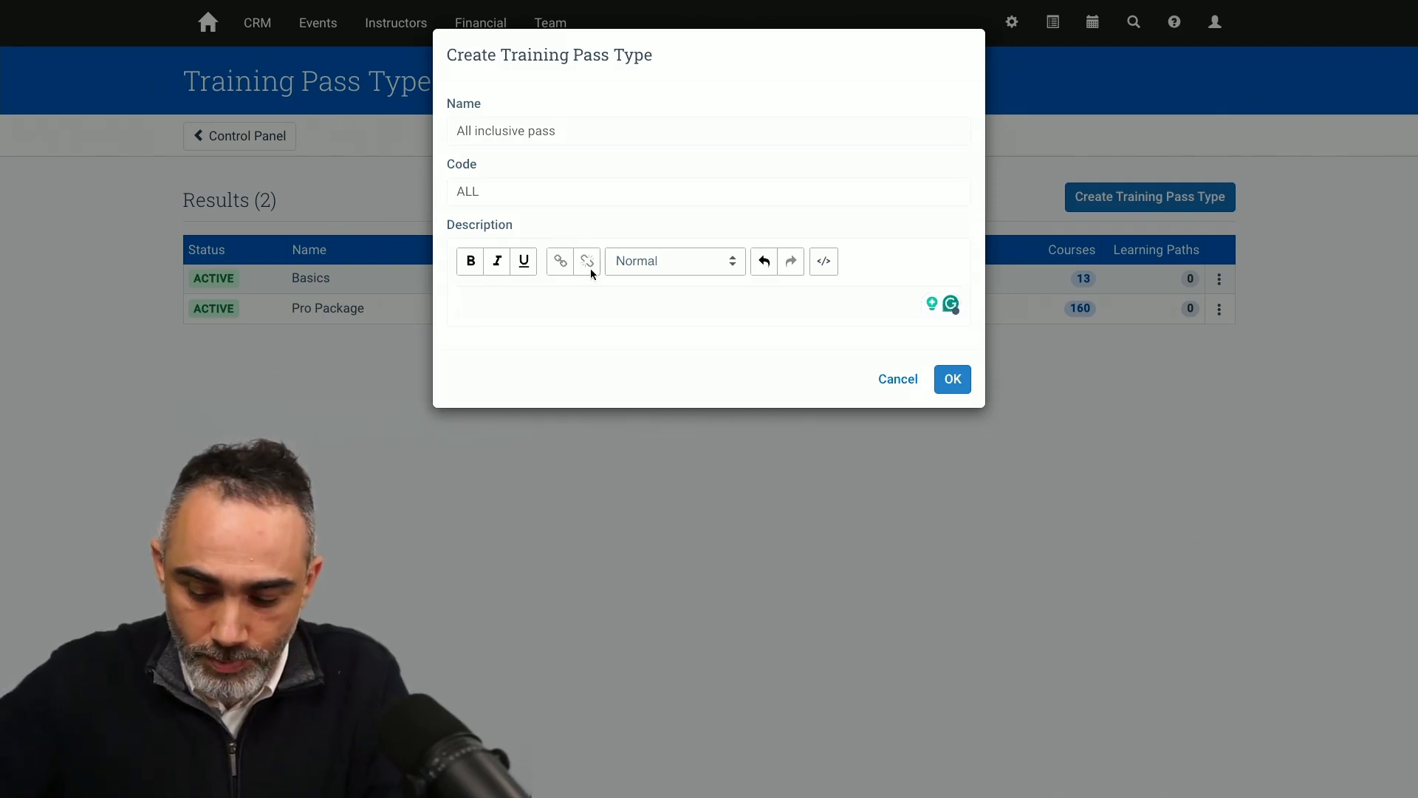
pyautogui.write('- In')
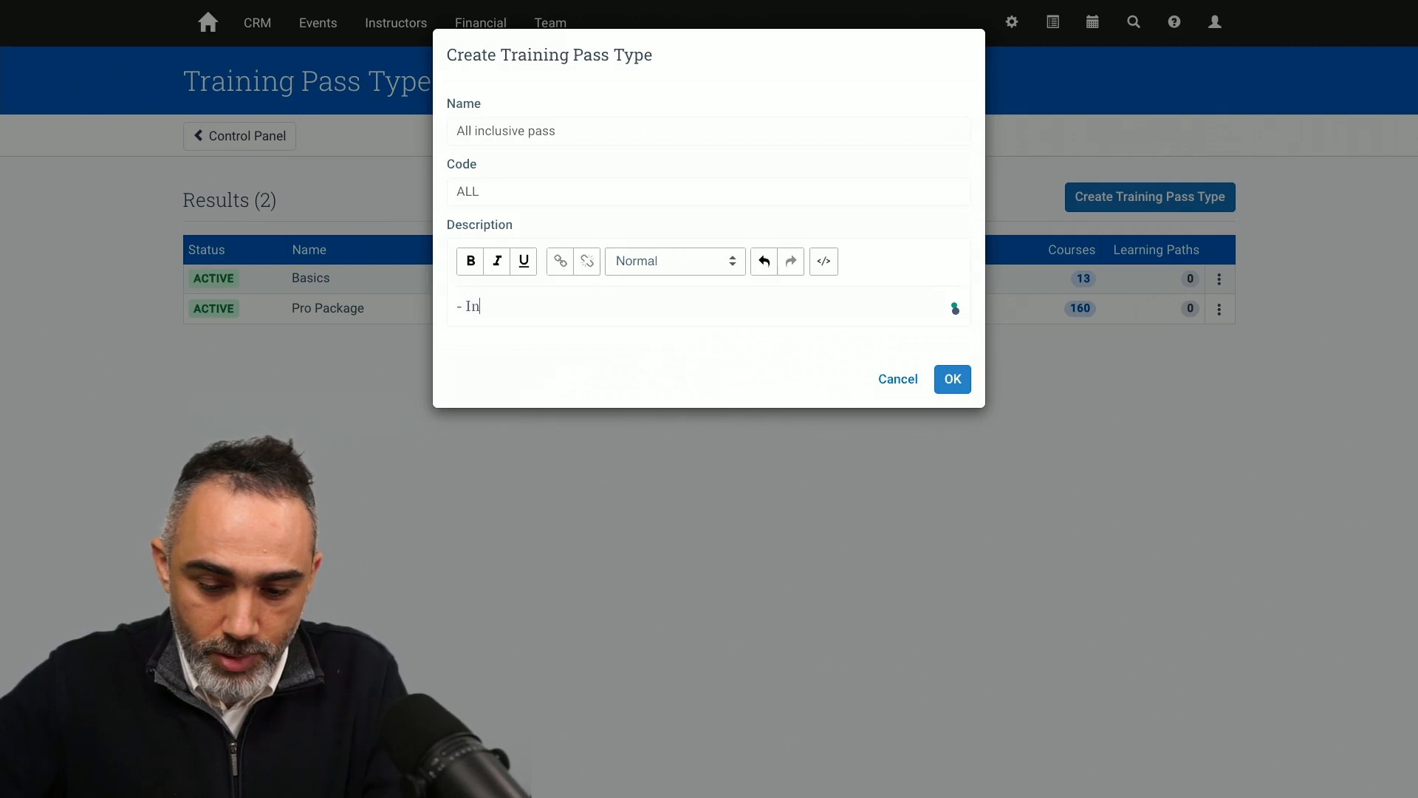
pyautogui.write('cluldes all course content')
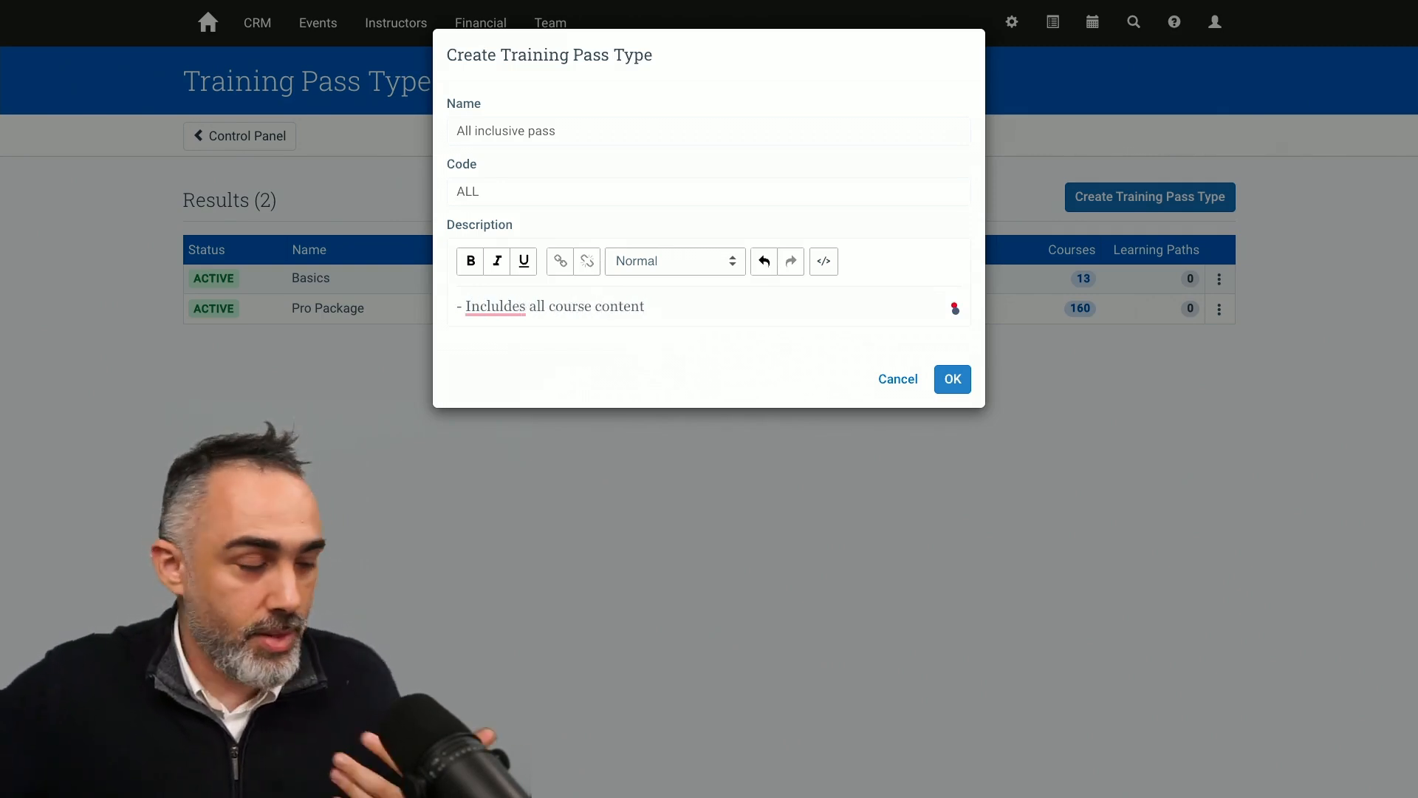
pyautogui.click(506, 308)
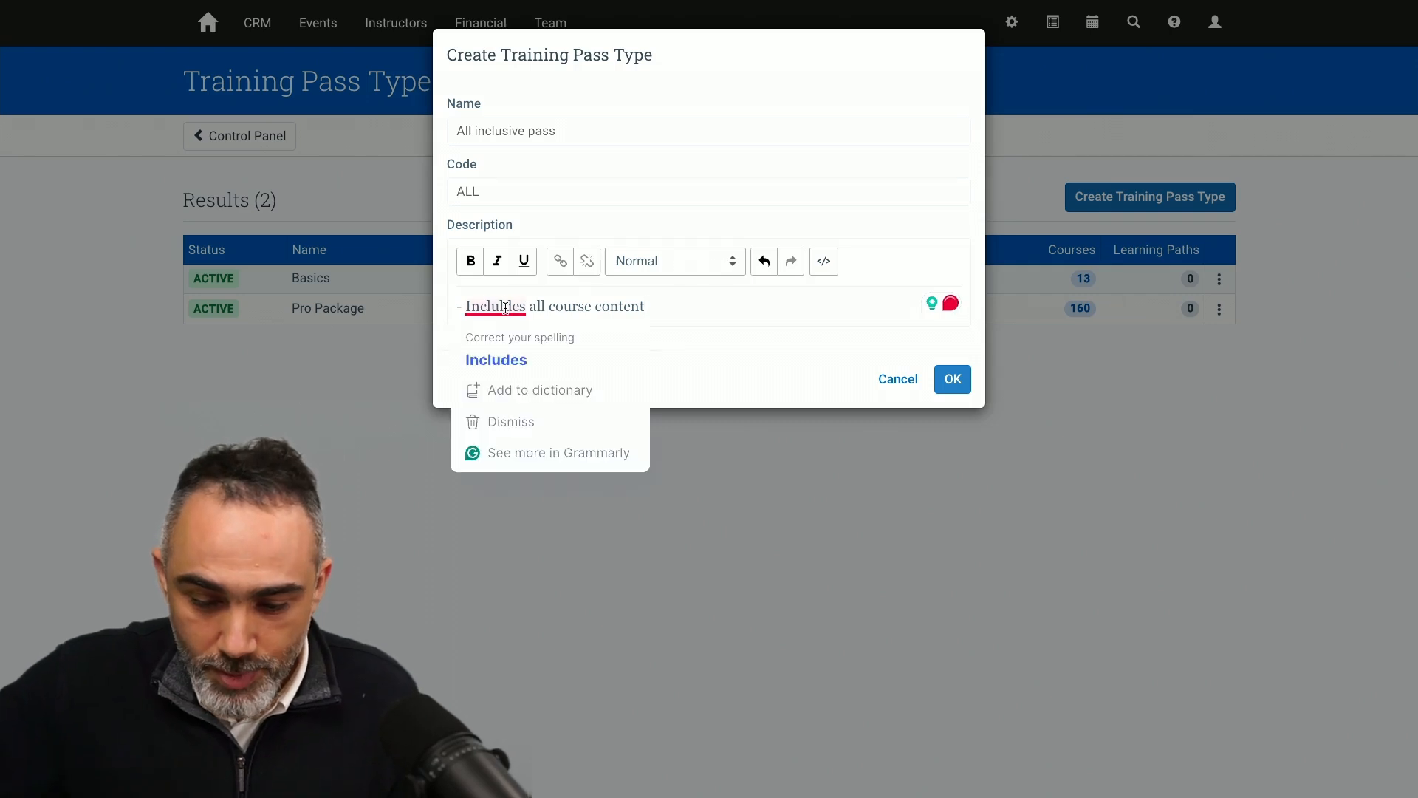
pyautogui.press('BackSpace')
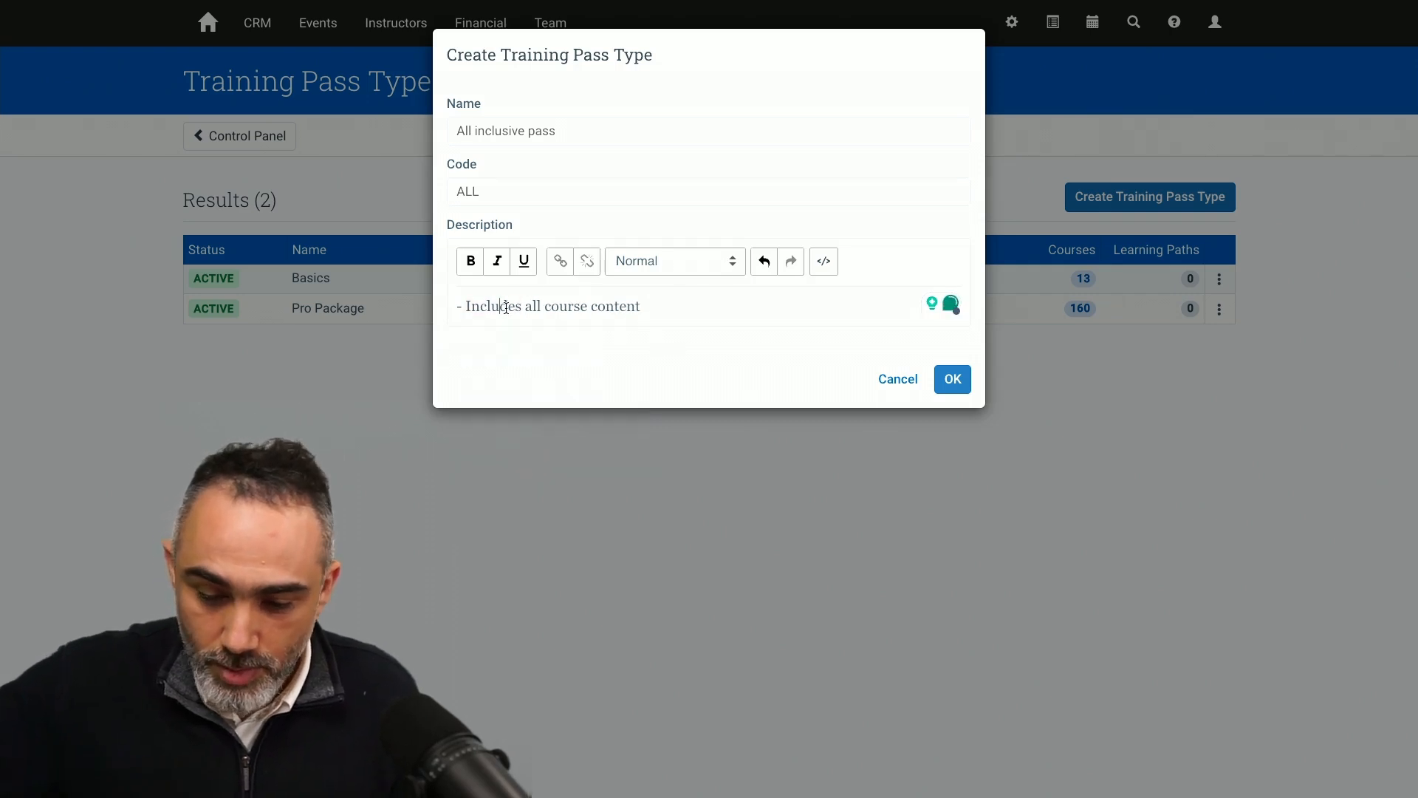
pyautogui.click(954, 385)
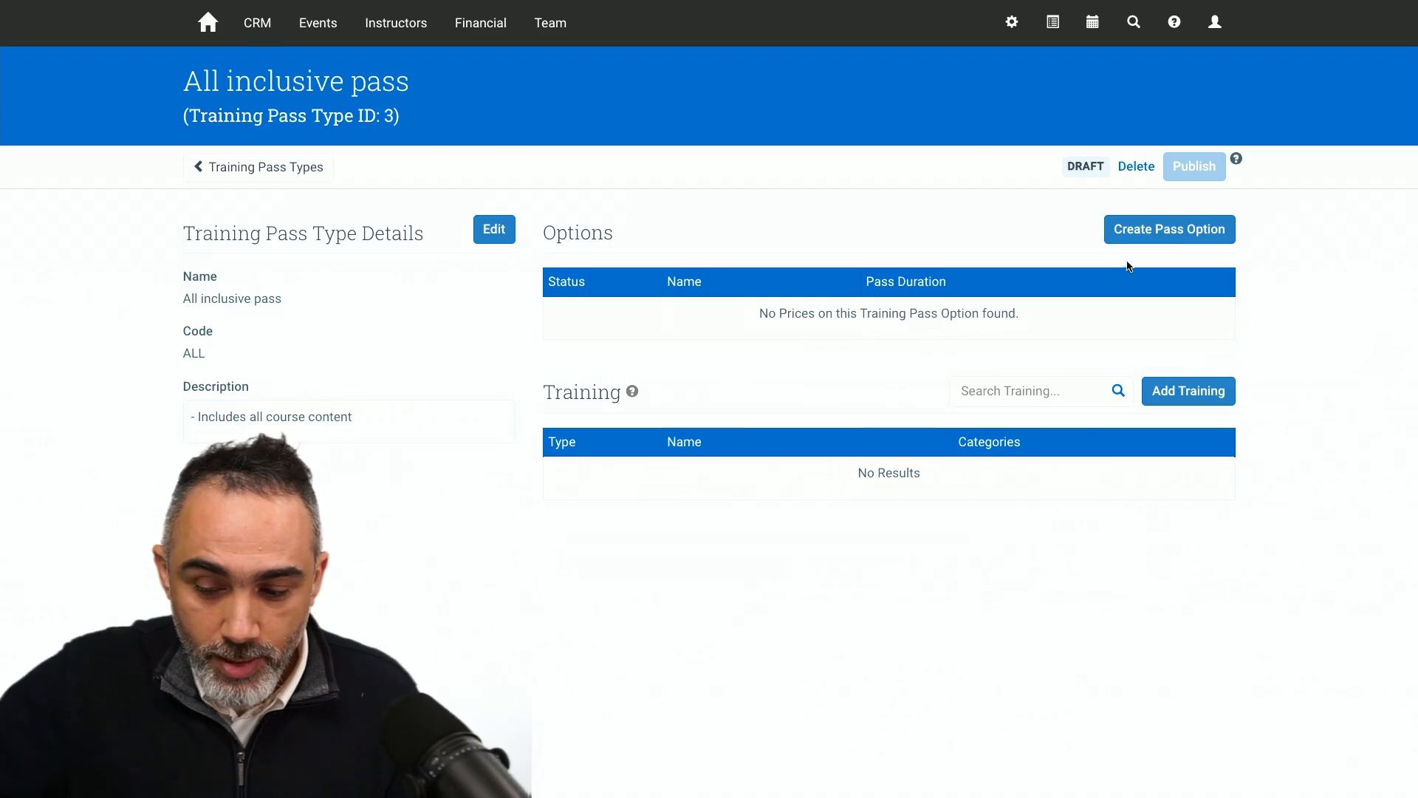
# Create a pass option named "1 Month Plan" with a duration of 1 month.
pyautogui.click(1138, 238)
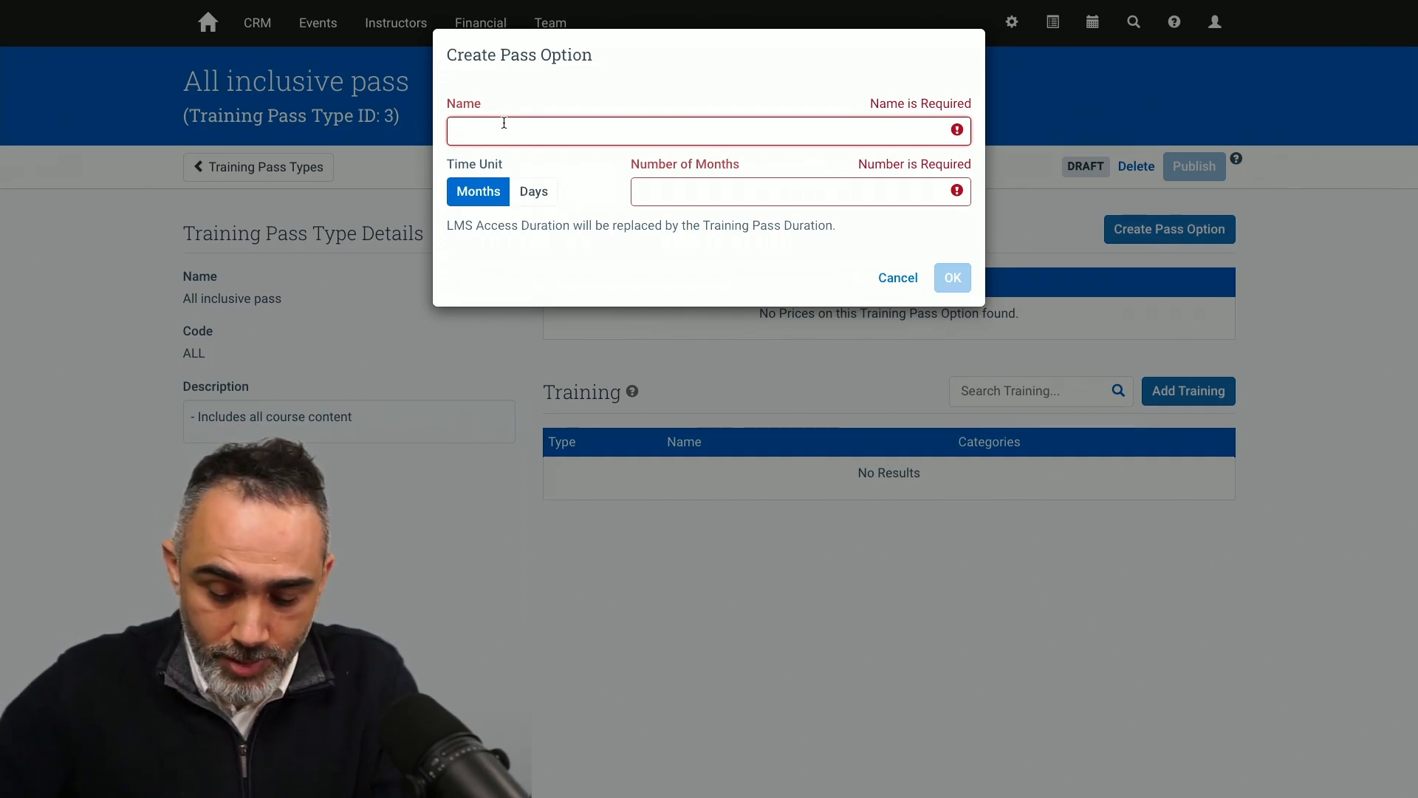
pyautogui.write('1 Month Plan')
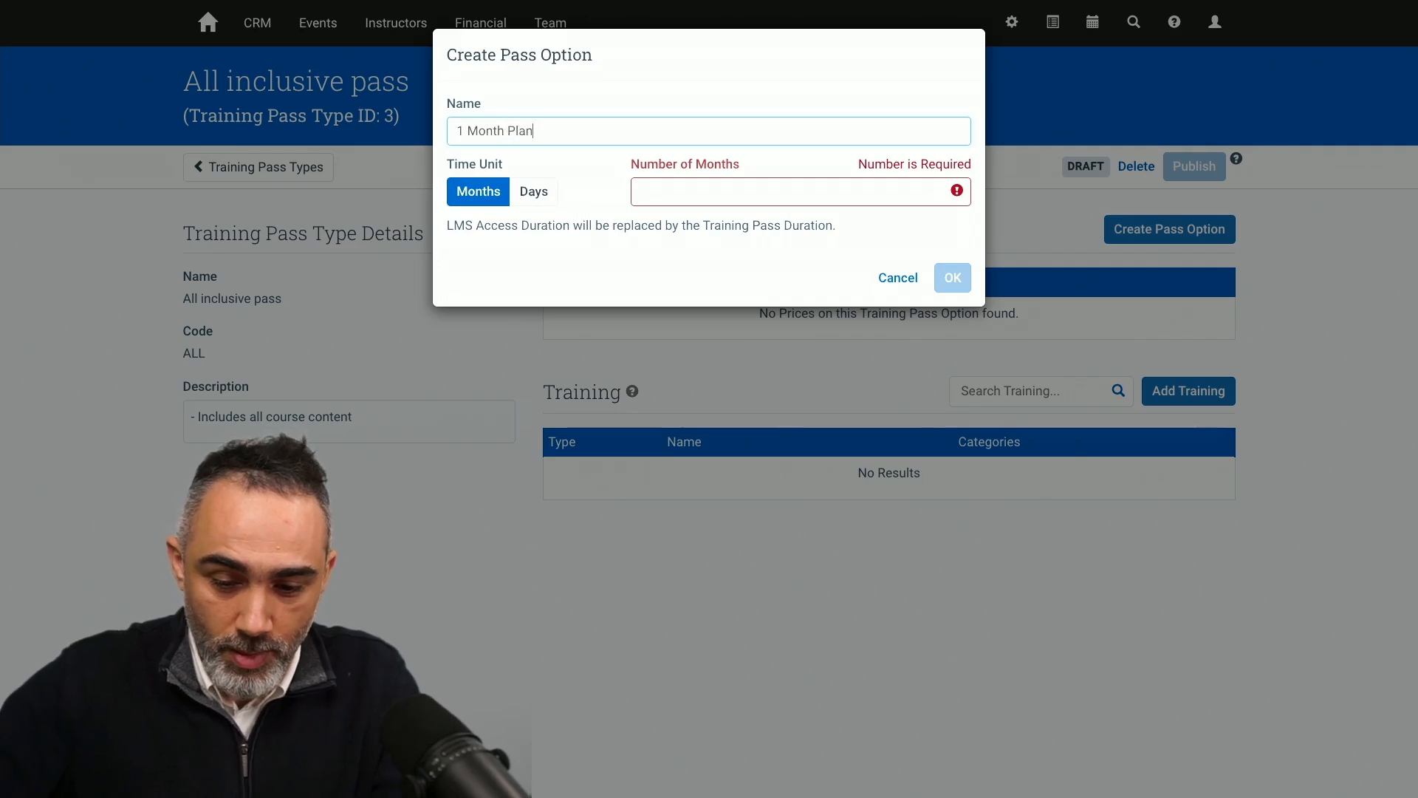
pyautogui.click(637, 192)
pyautogui.write('1')
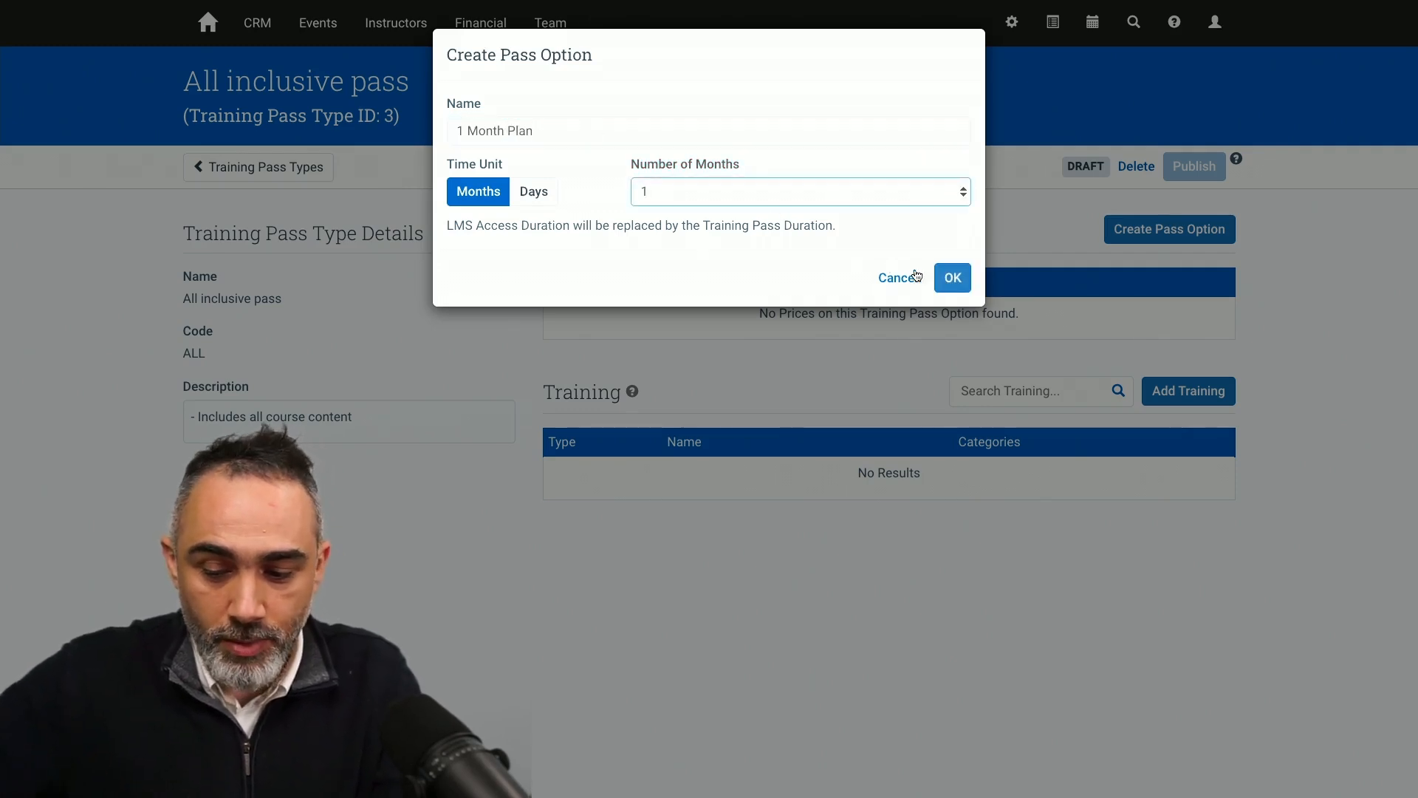
pyautogui.click(951, 278)
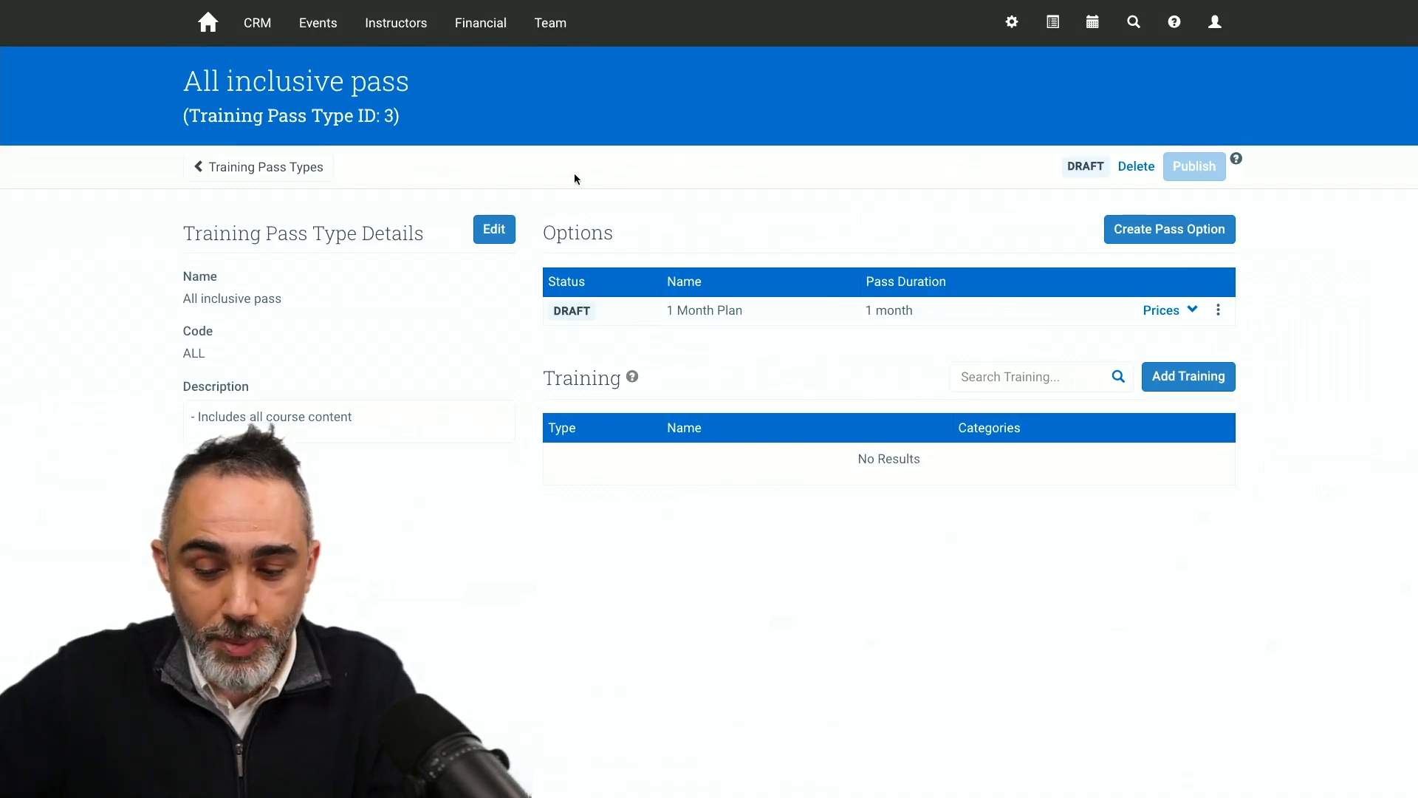
# Create a second pass option named "Yearly Plan" with a duration of 12 months.
pyautogui.click(1156, 229)
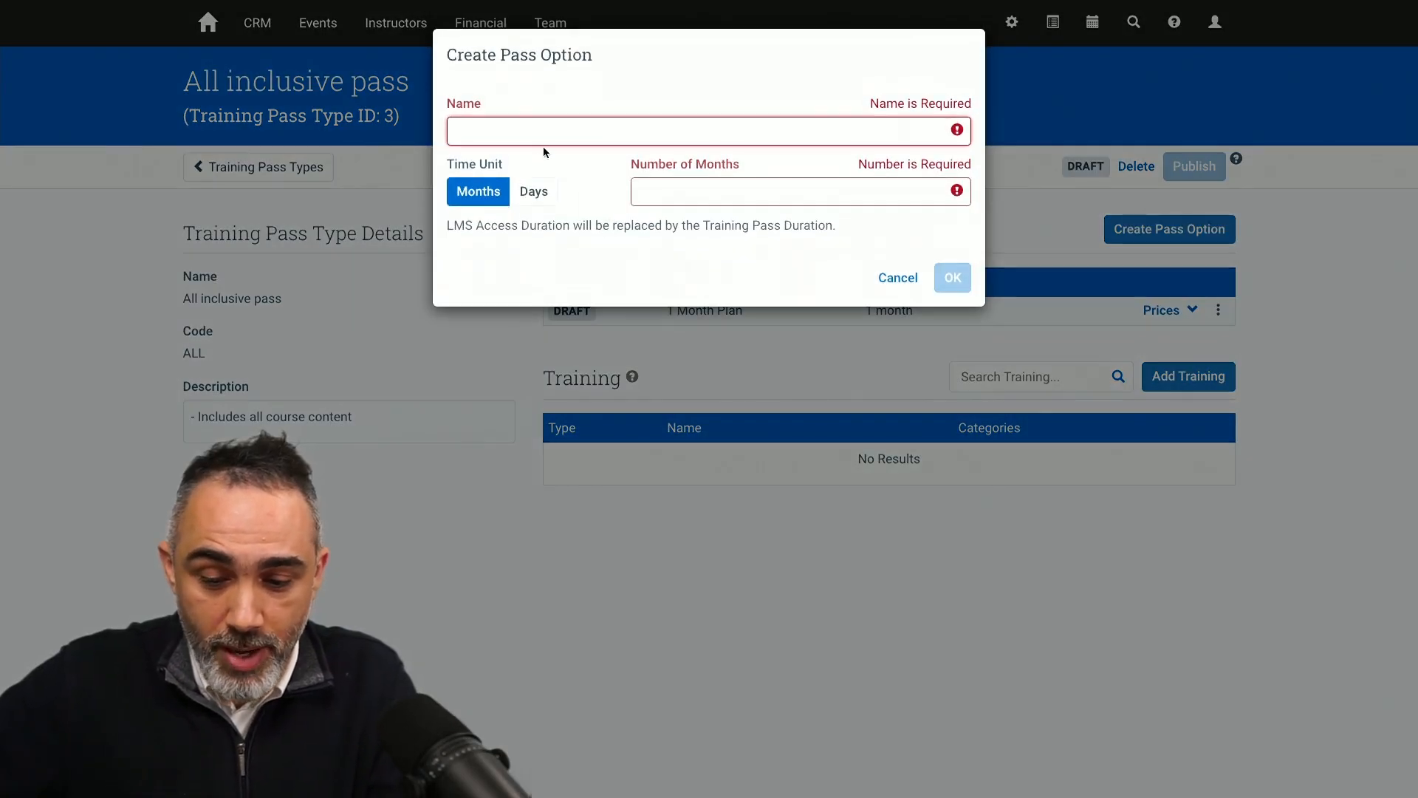
pyautogui.write('Yearly Plan')
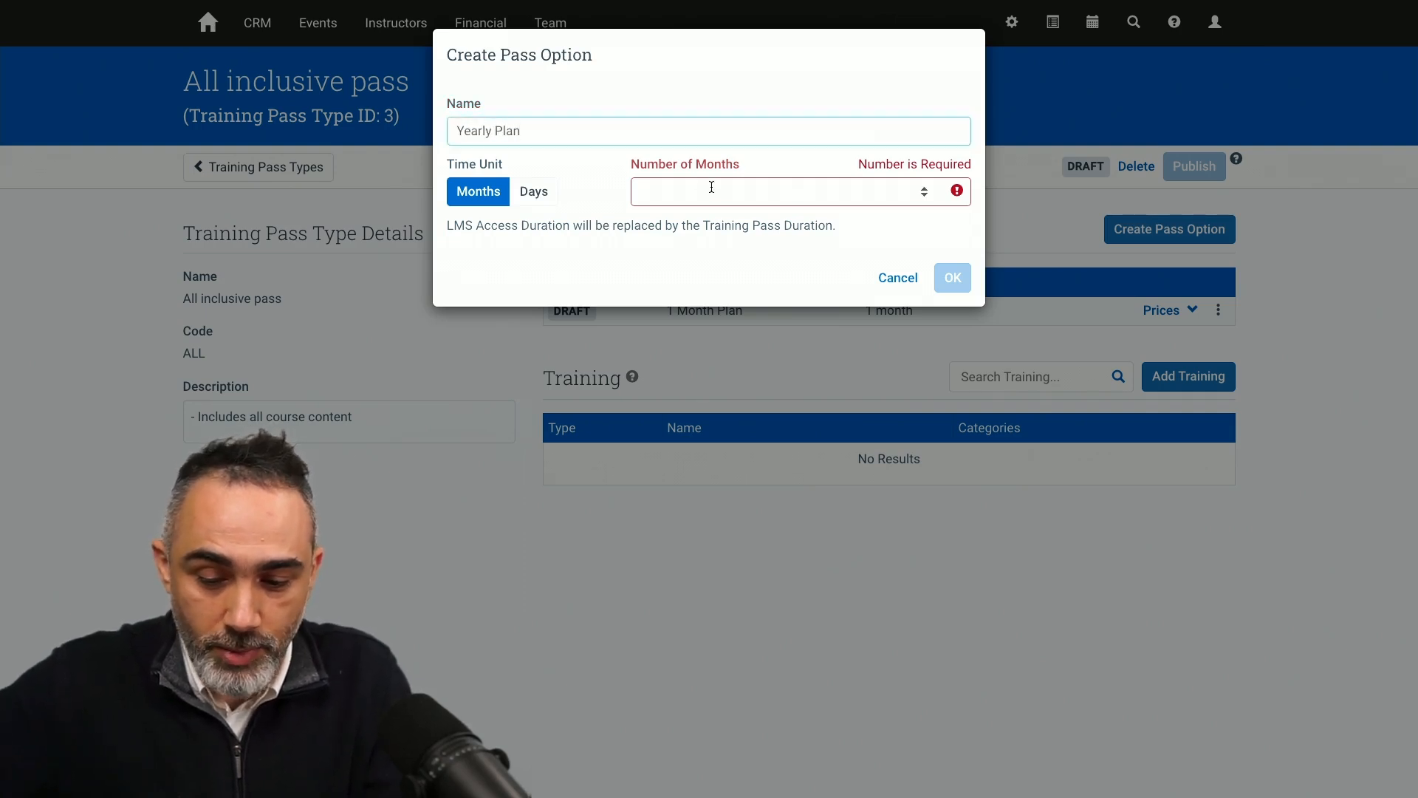
pyautogui.click(713, 188)
pyautogui.write('12')
pyautogui.click(953, 279)
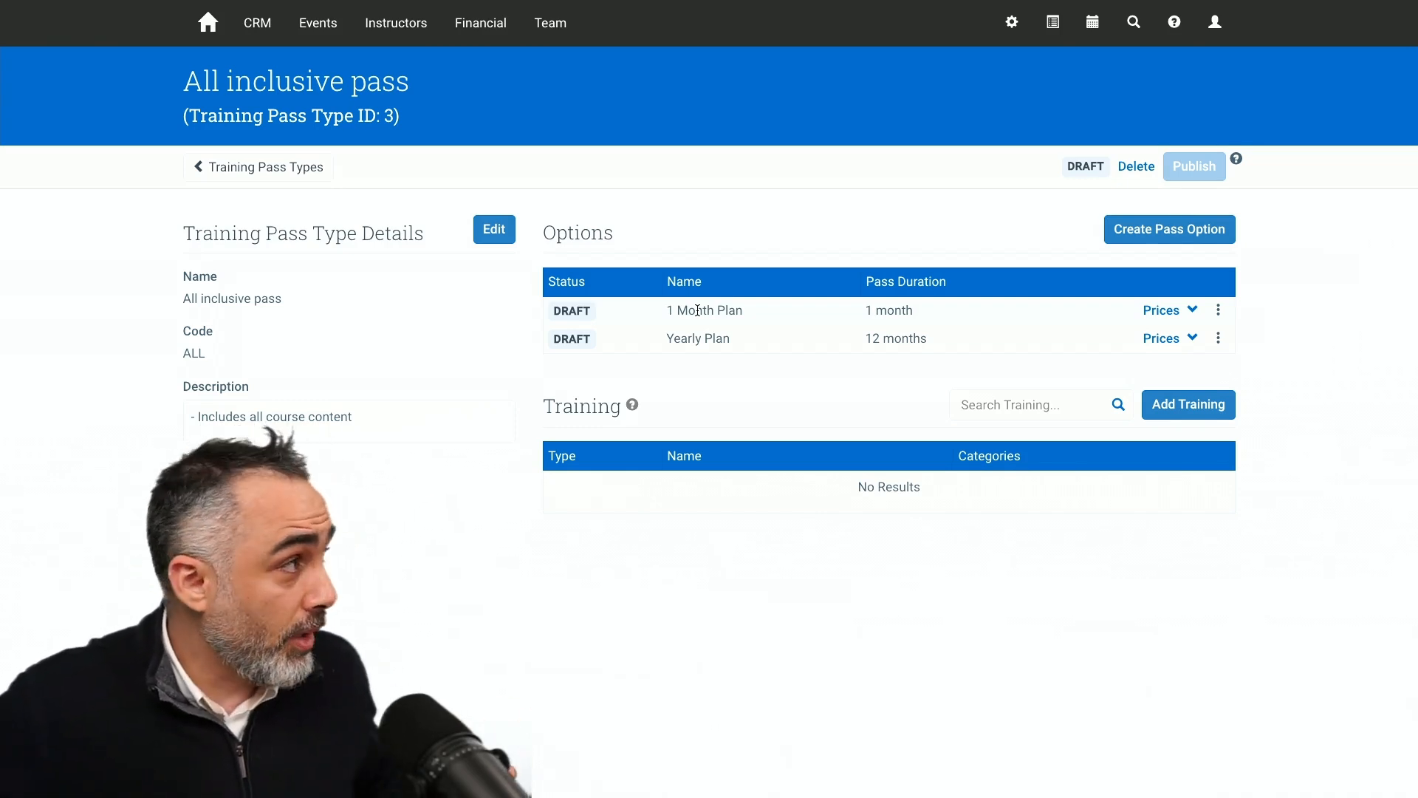
# Add a currency price of 12000 USD for Default Region (DR) to the 1 Month Plan option.
pyautogui.click(1190, 317)
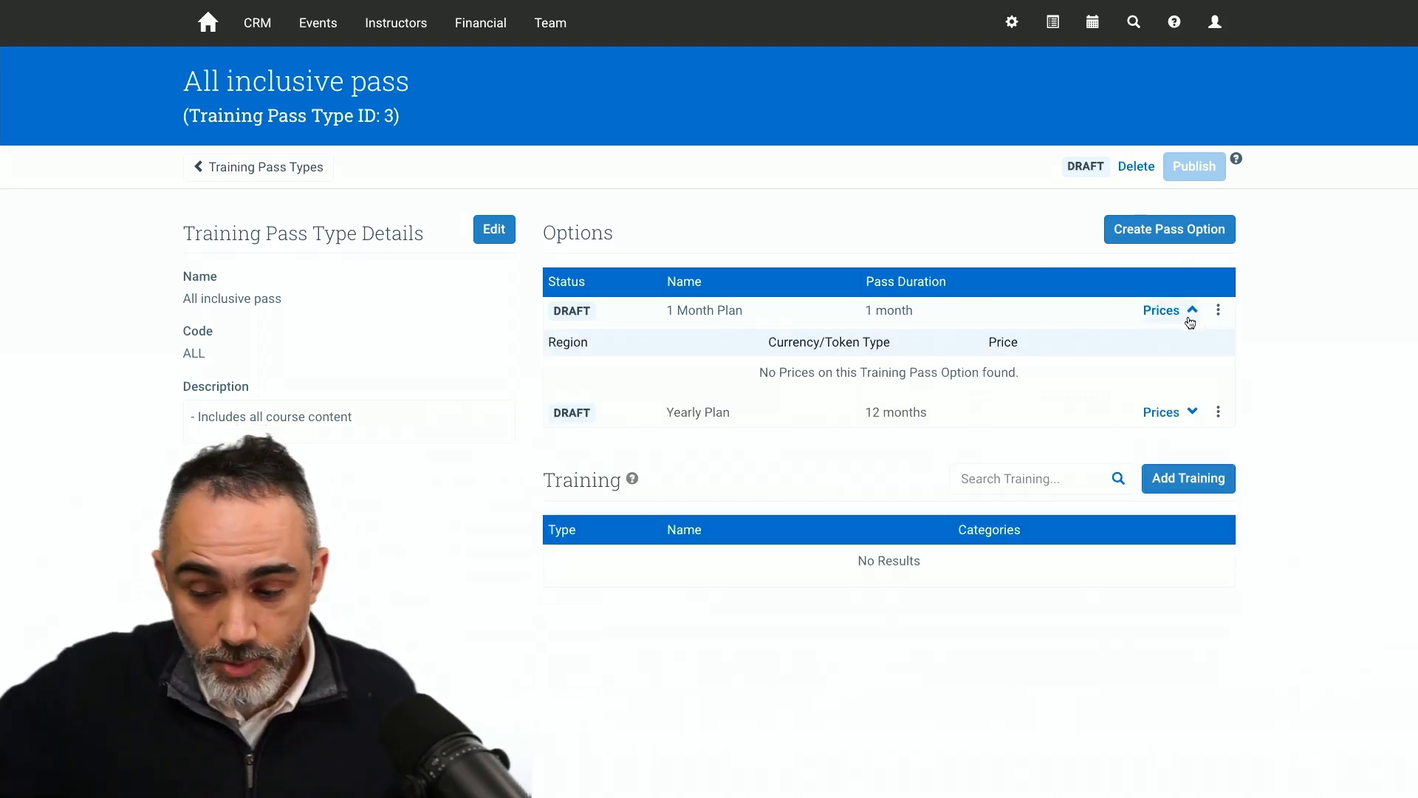
pyautogui.click(1218, 310)
pyautogui.click(1165, 362)
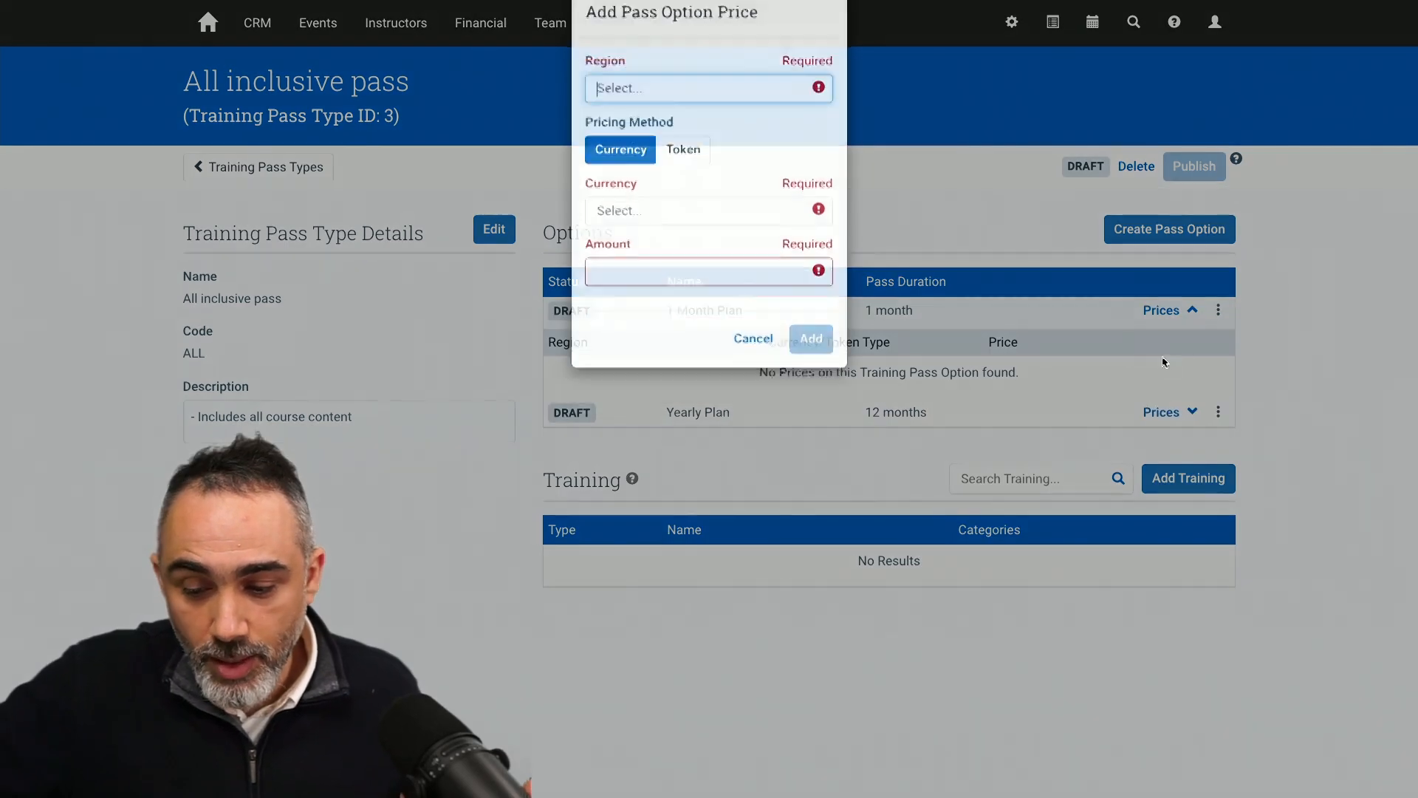
pyautogui.click(649, 133)
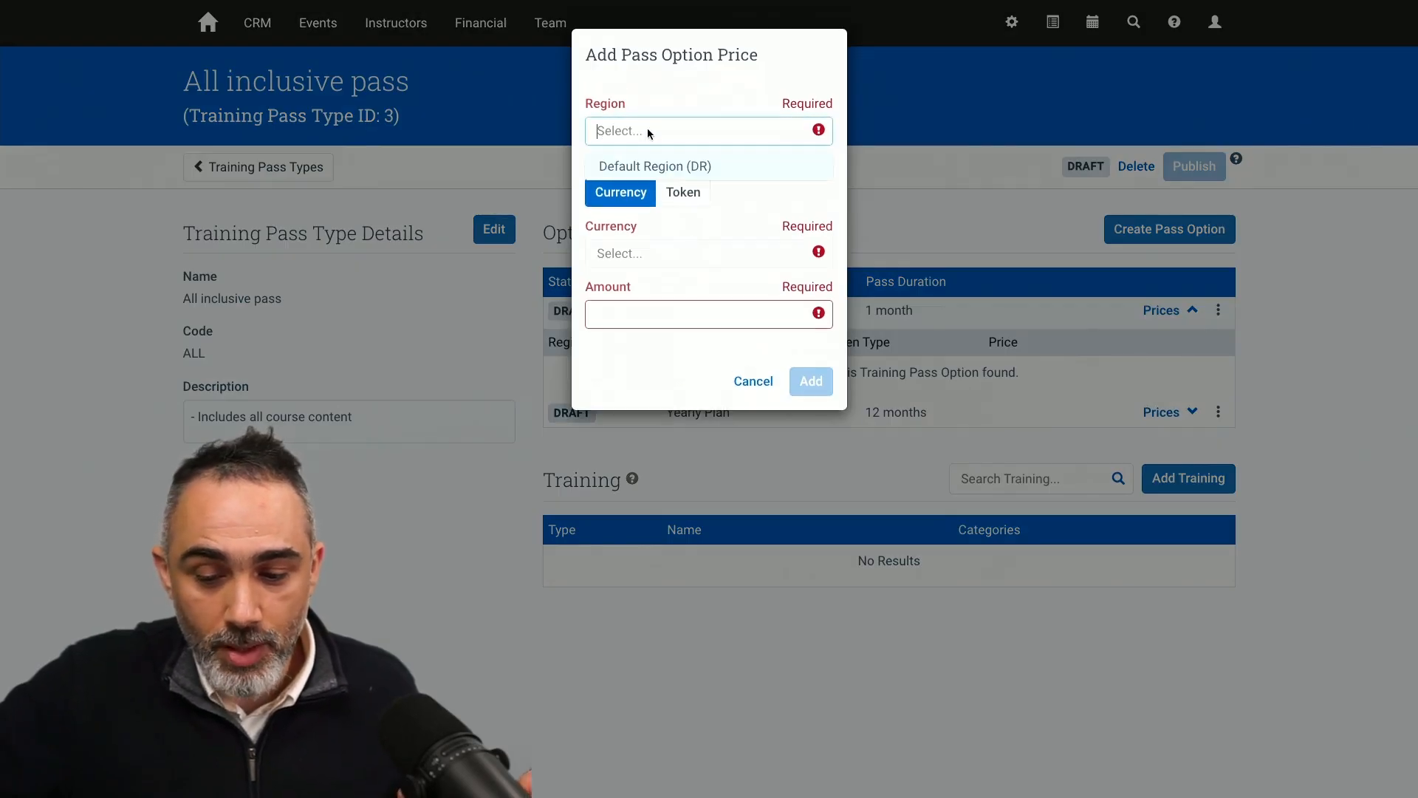
pyautogui.click(653, 167)
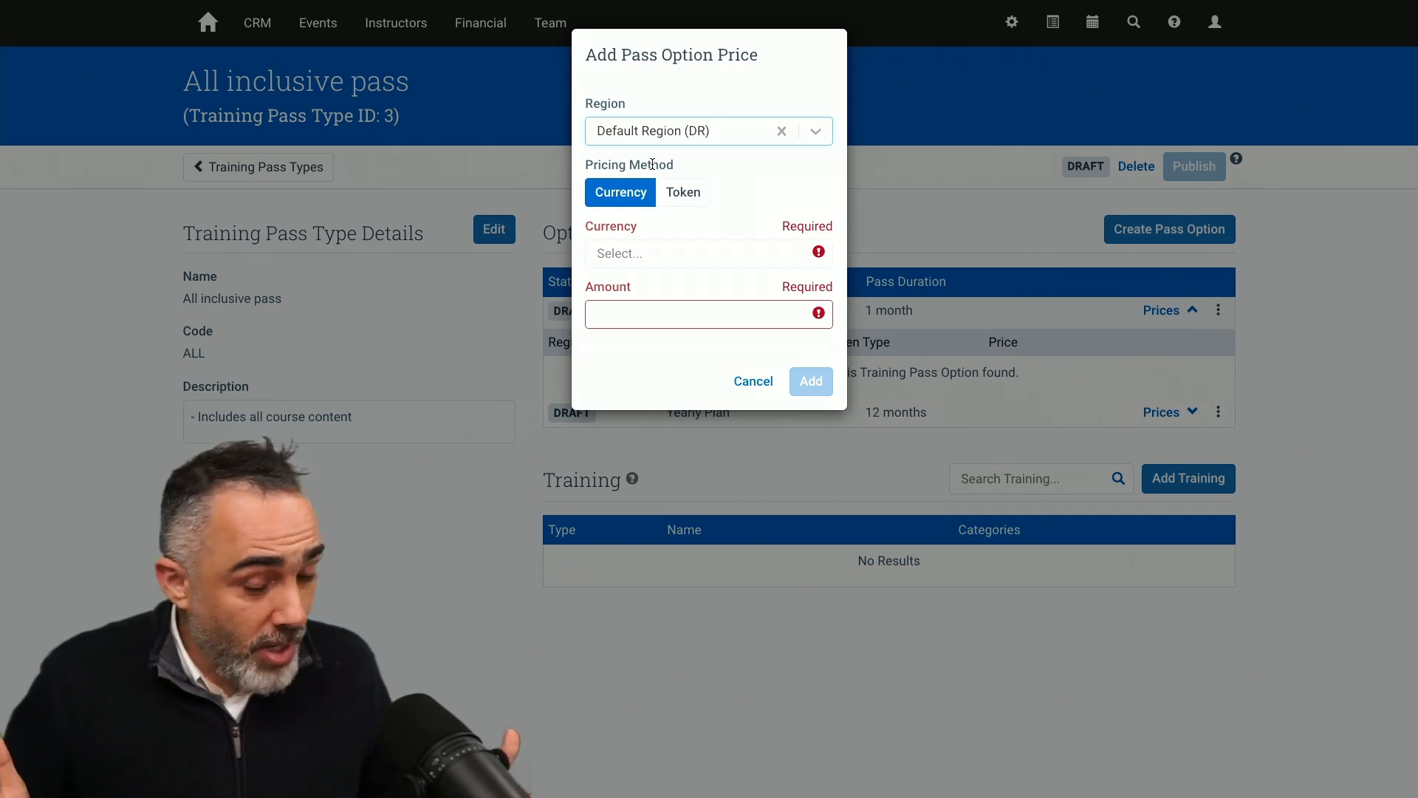
pyautogui.moveTo(710, 4)
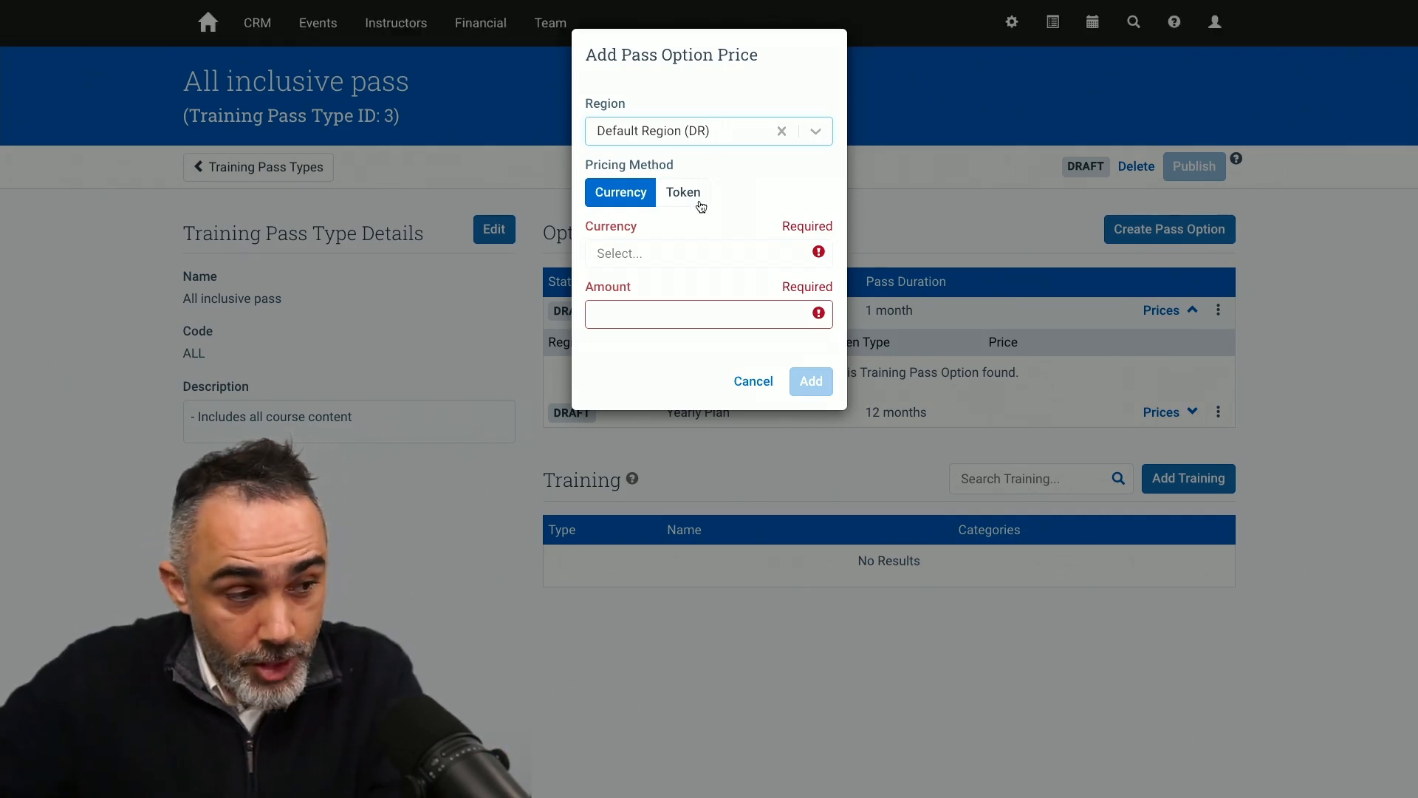
pyautogui.click(673, 251)
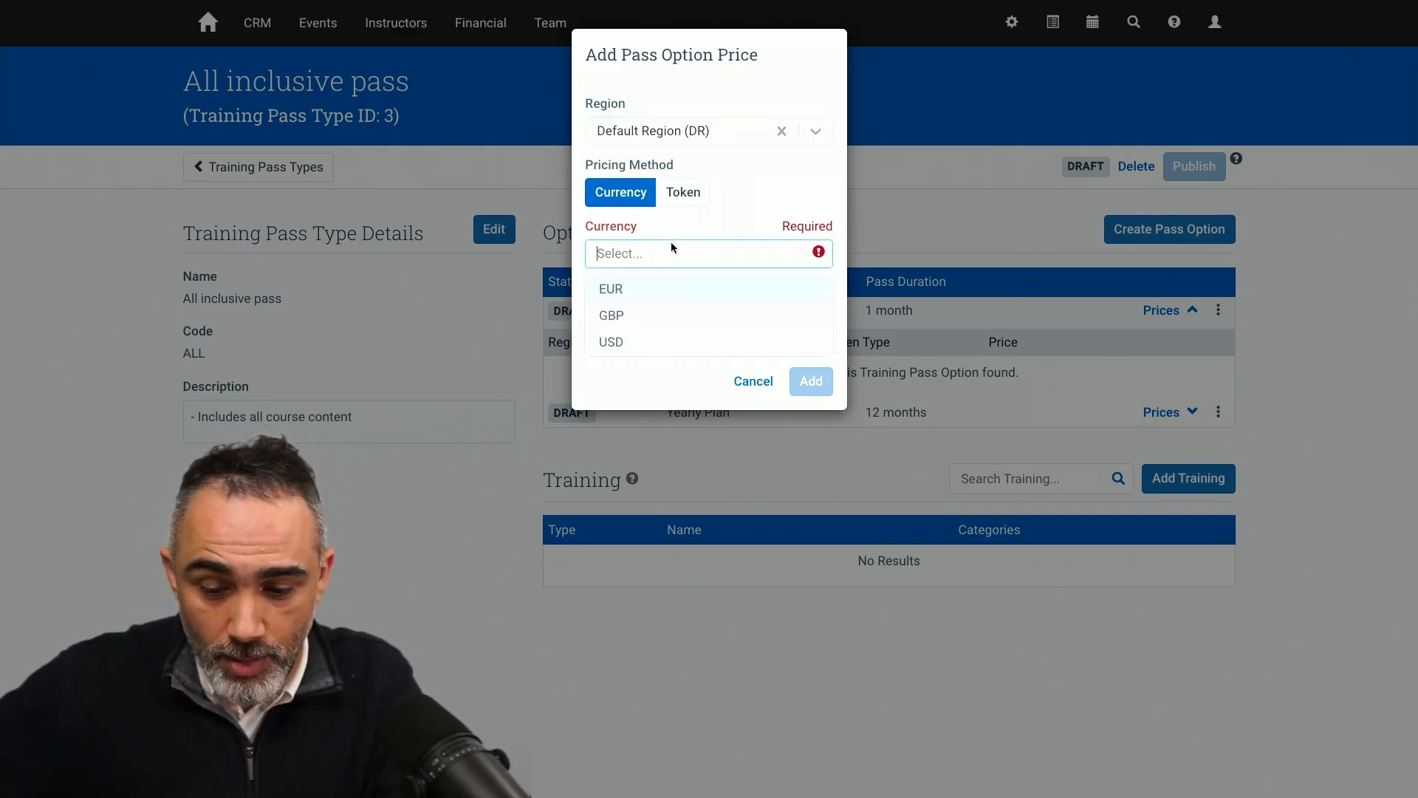
pyautogui.click(630, 336)
pyautogui.write('12000')
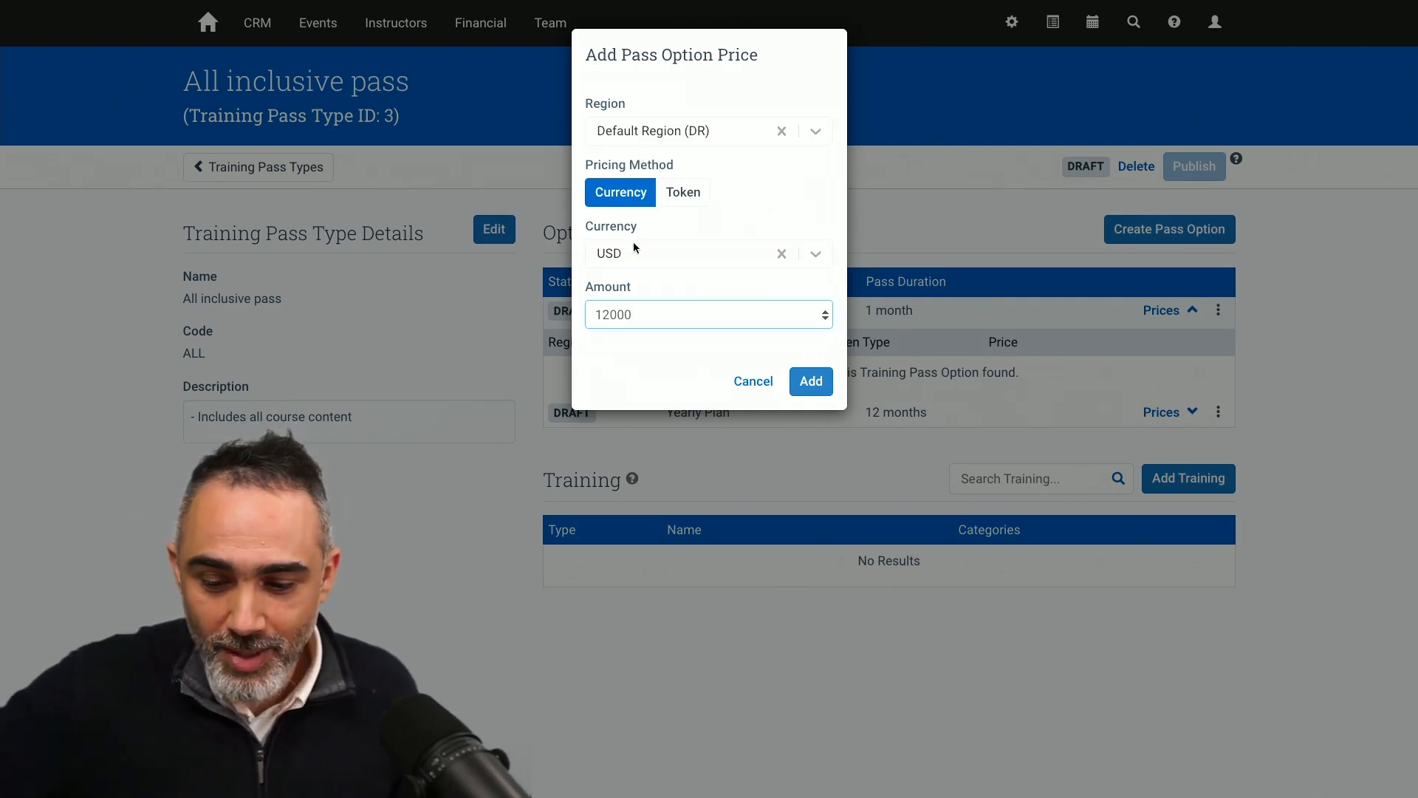
pyautogui.click(810, 381)
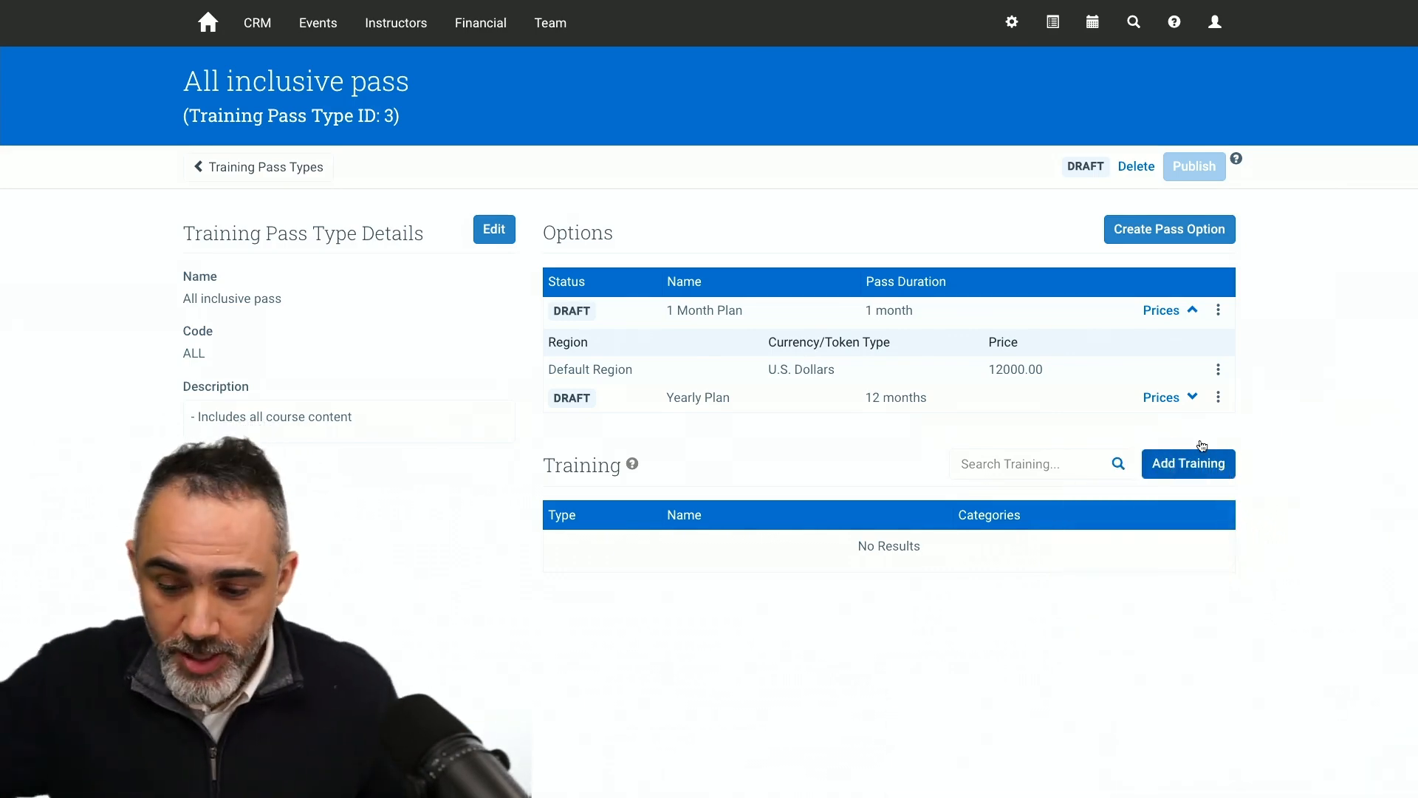
# Add all available training courses to the All inclusive pass.
pyautogui.click(1185, 468)
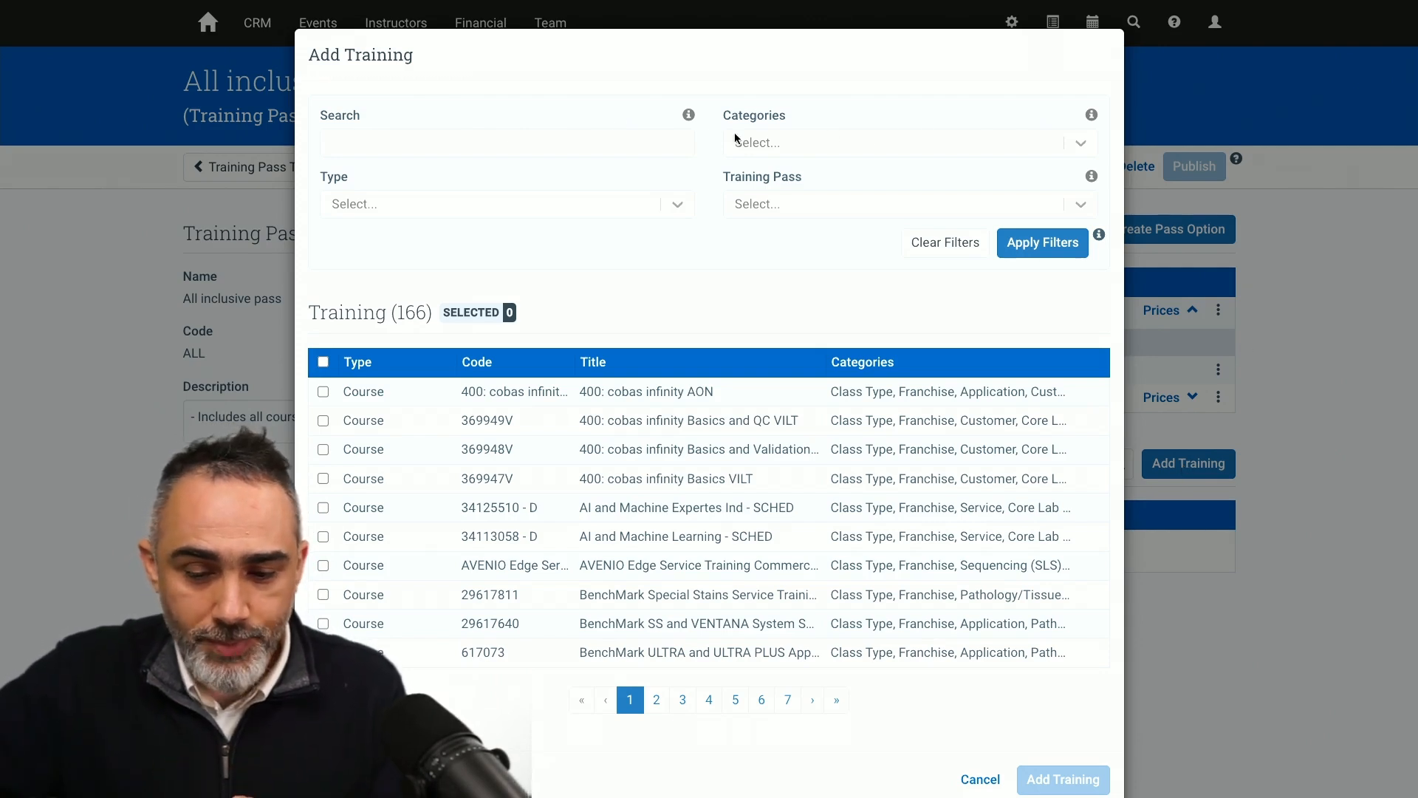
pyautogui.click(802, 146)
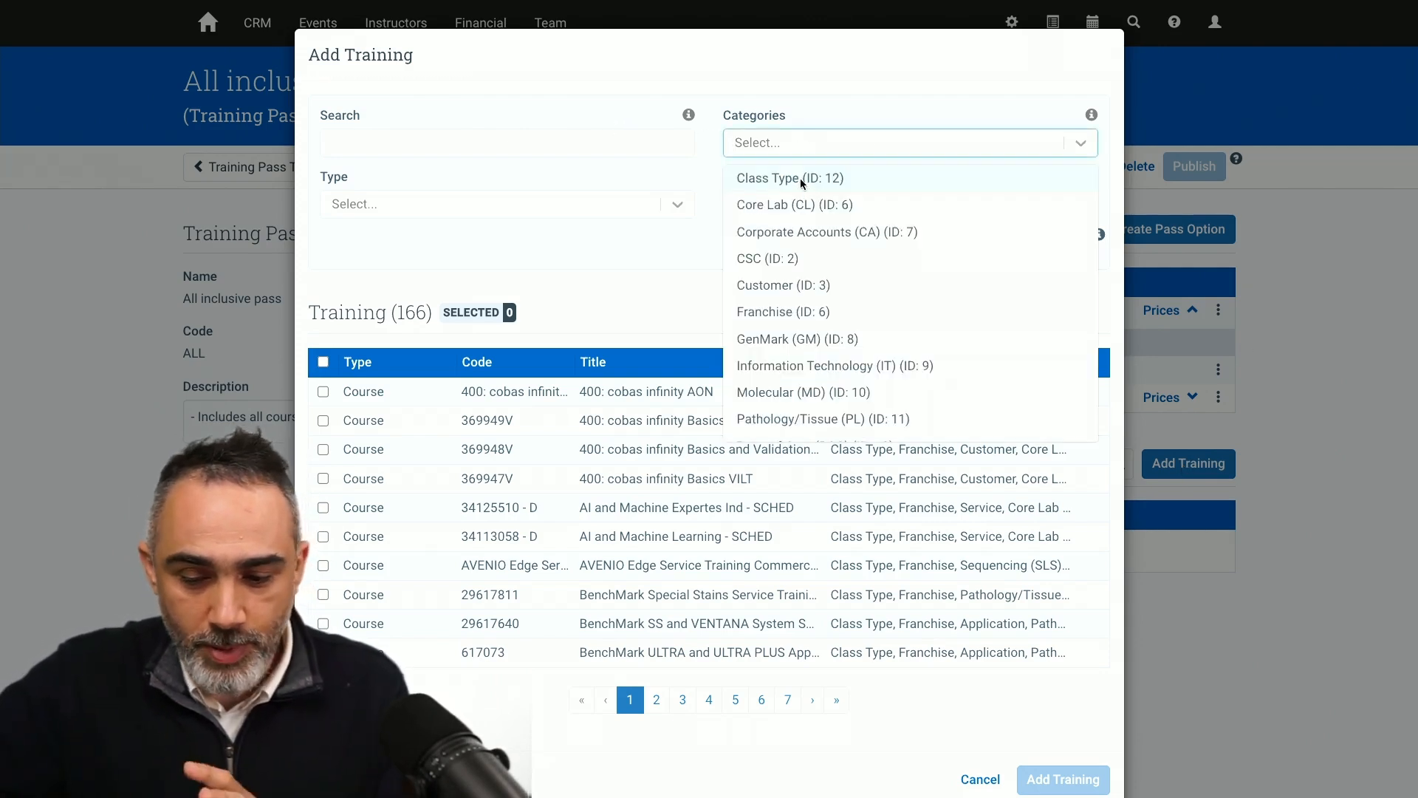
pyautogui.click(532, 144)
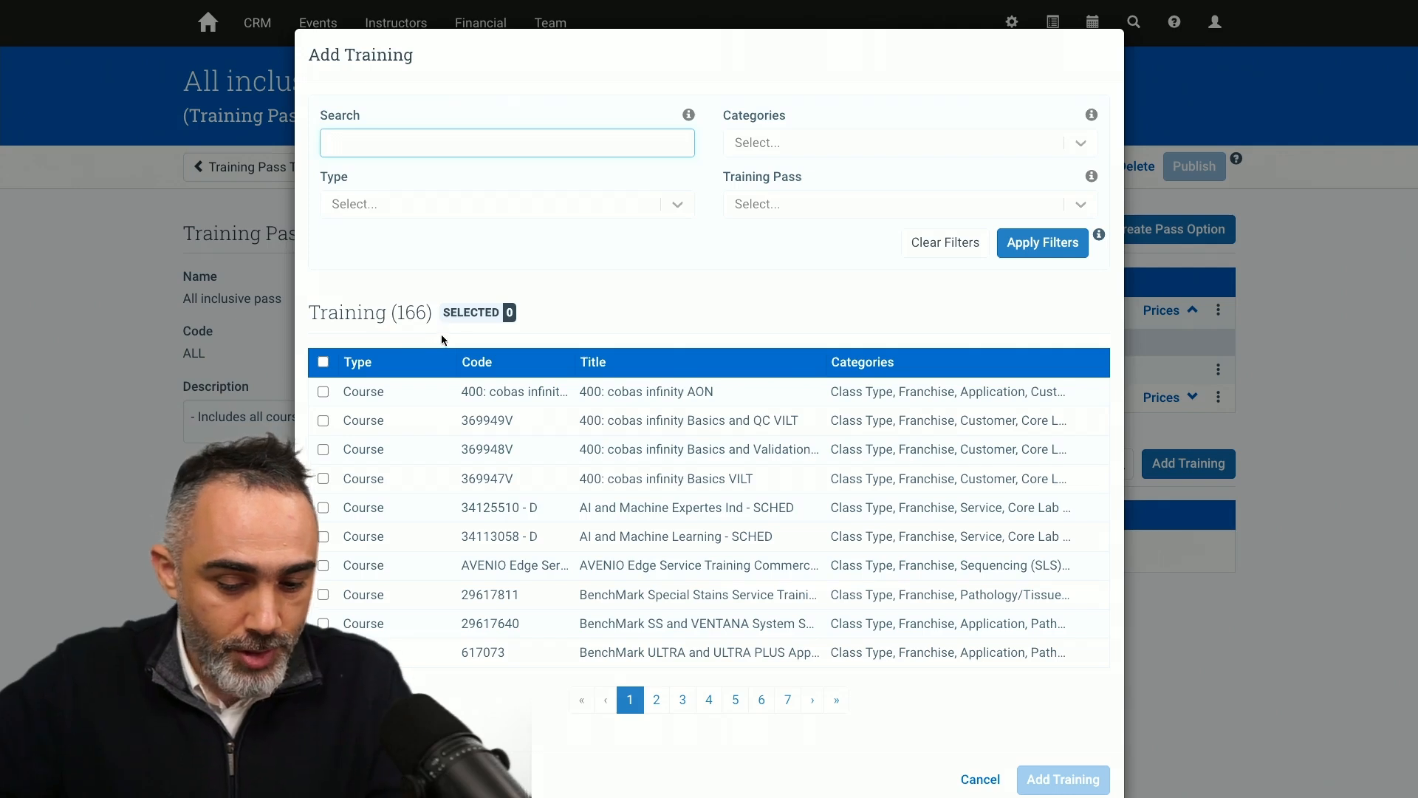
pyautogui.click(323, 361)
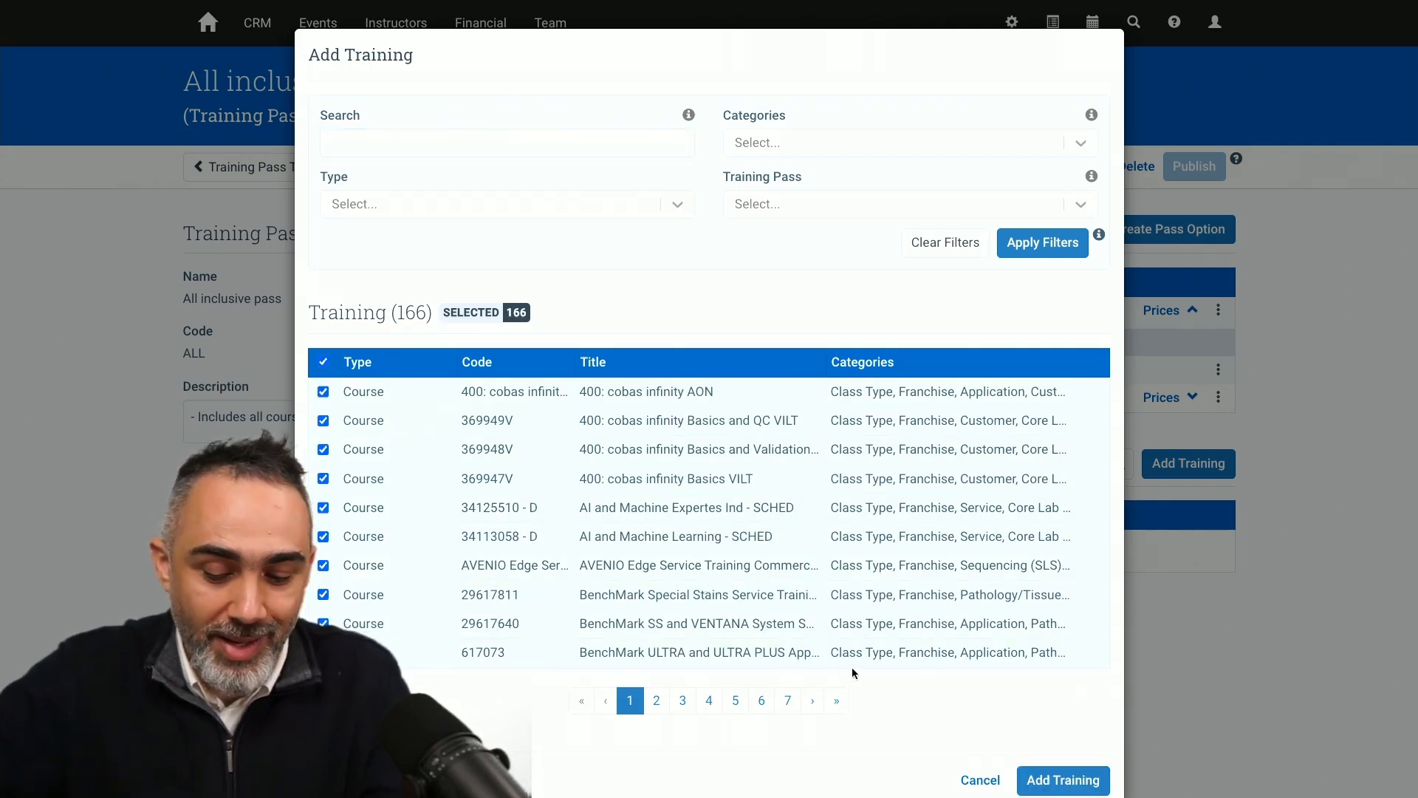
pyautogui.click(1047, 779)
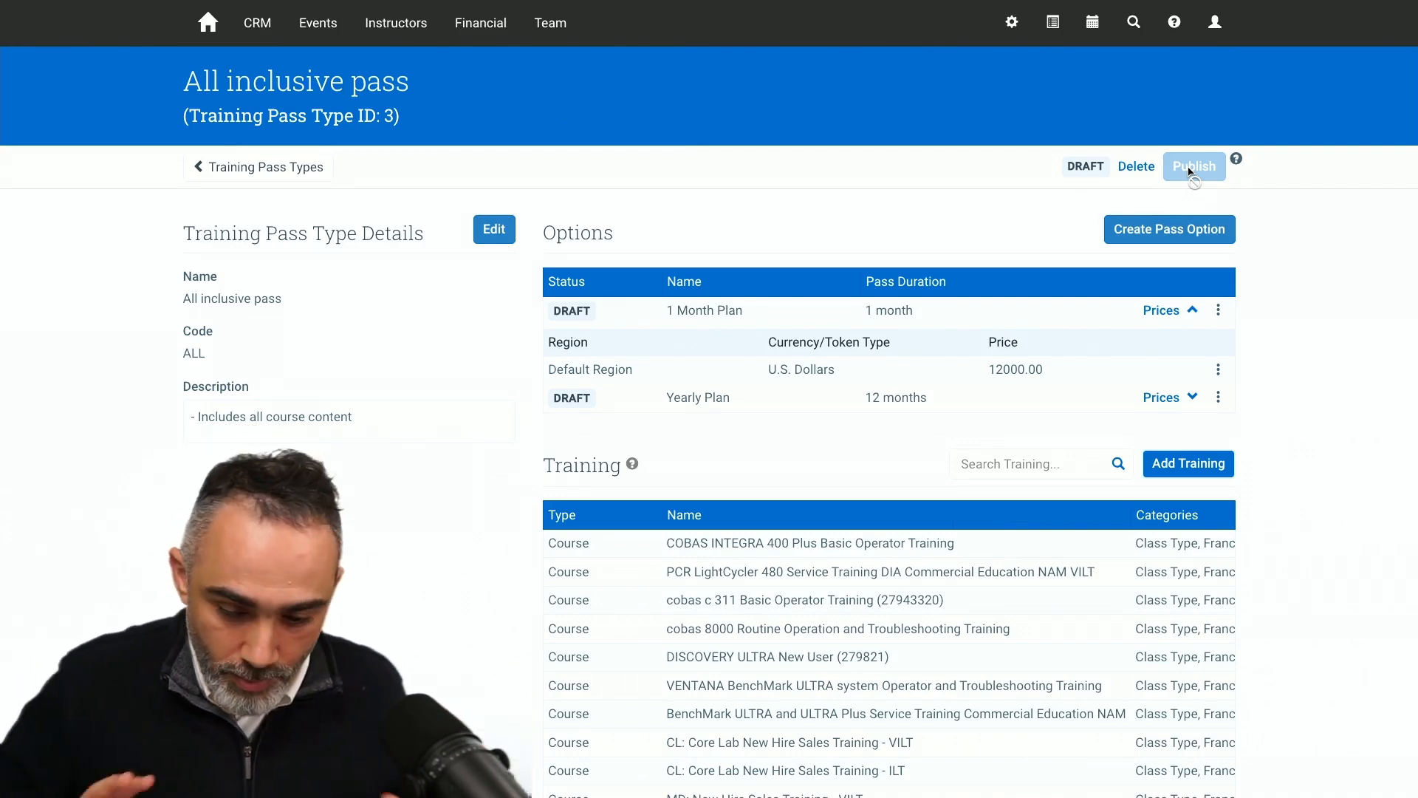
# Return to the training pass types list and open the Basics pass to review its options and training.
pyautogui.click(258, 165)
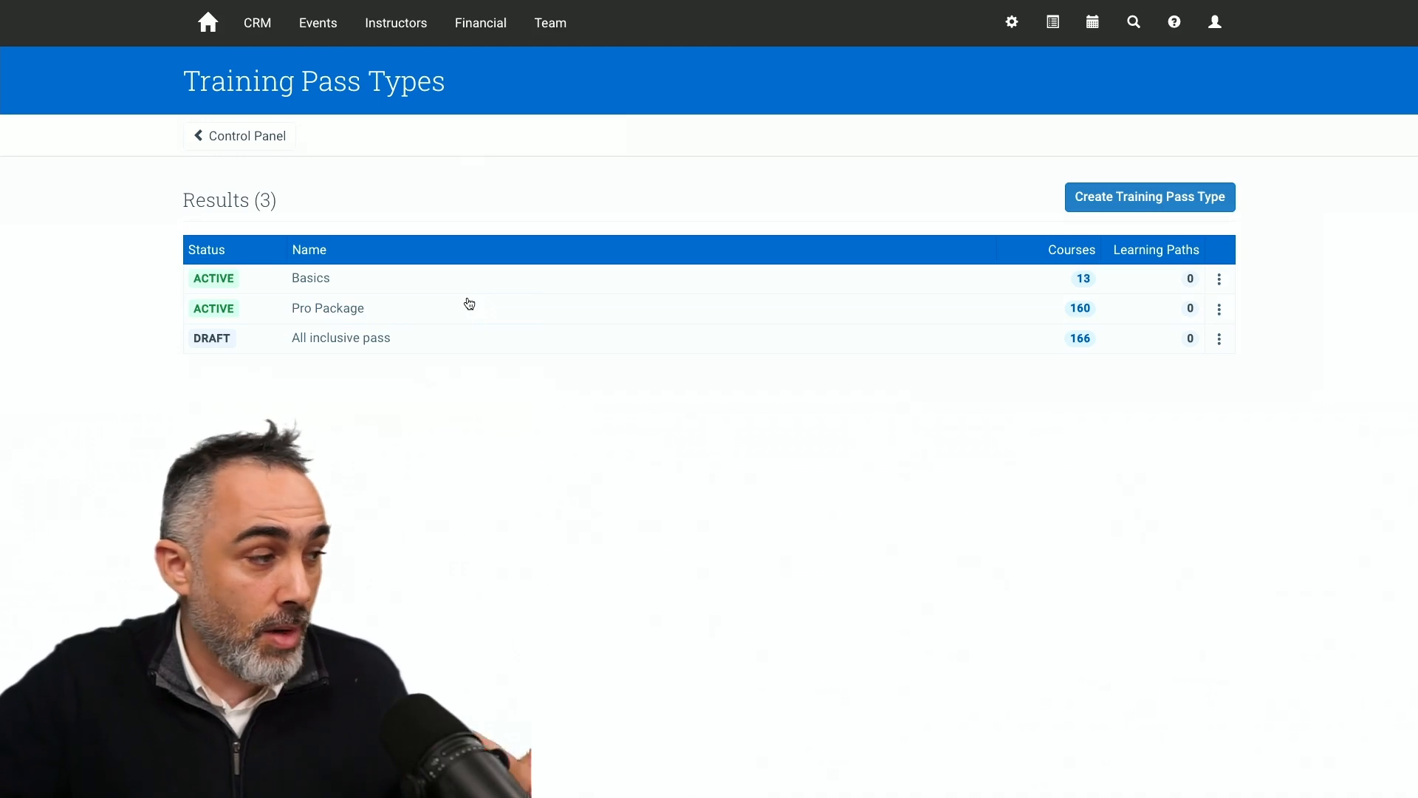
pyautogui.click(332, 284)
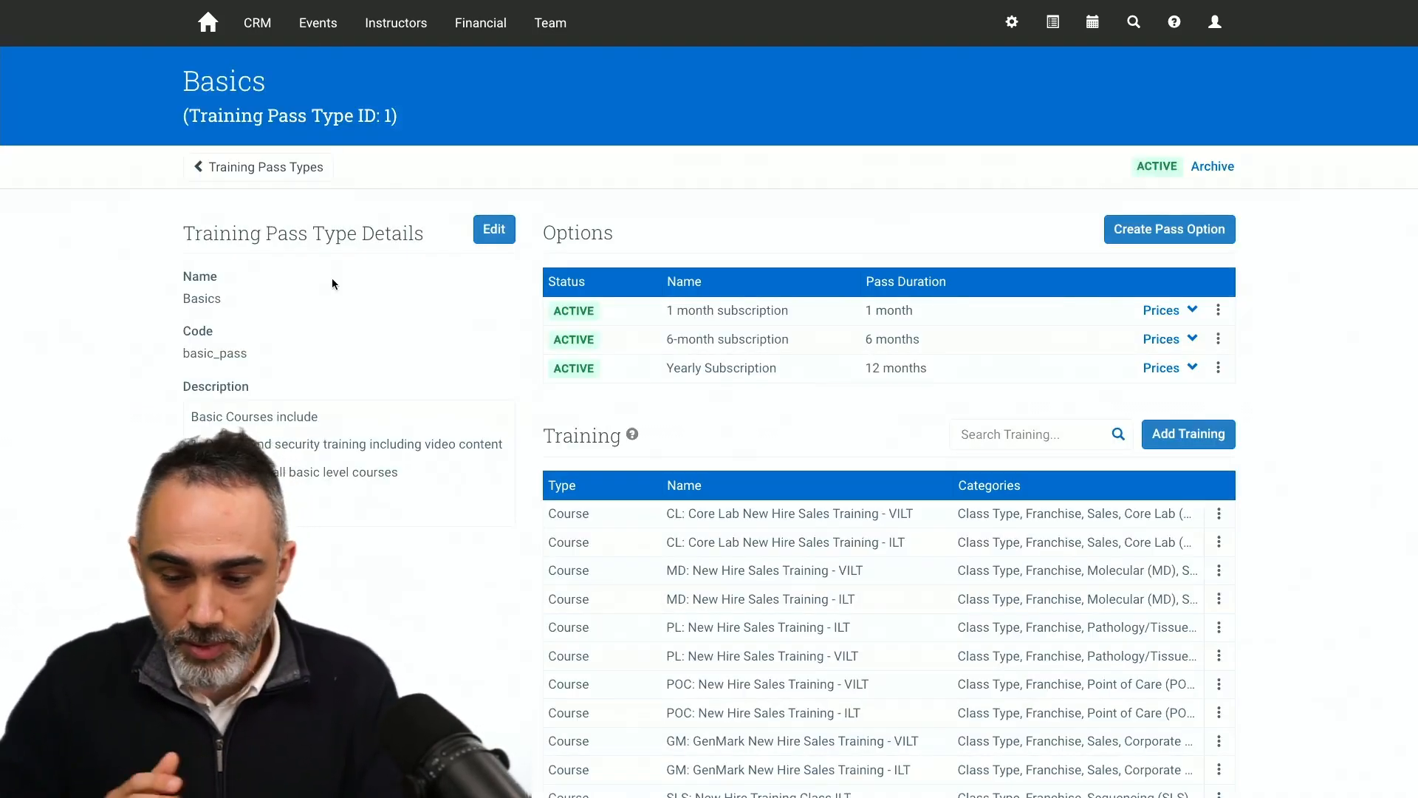
pyautogui.scroll(-1, 570, 347)
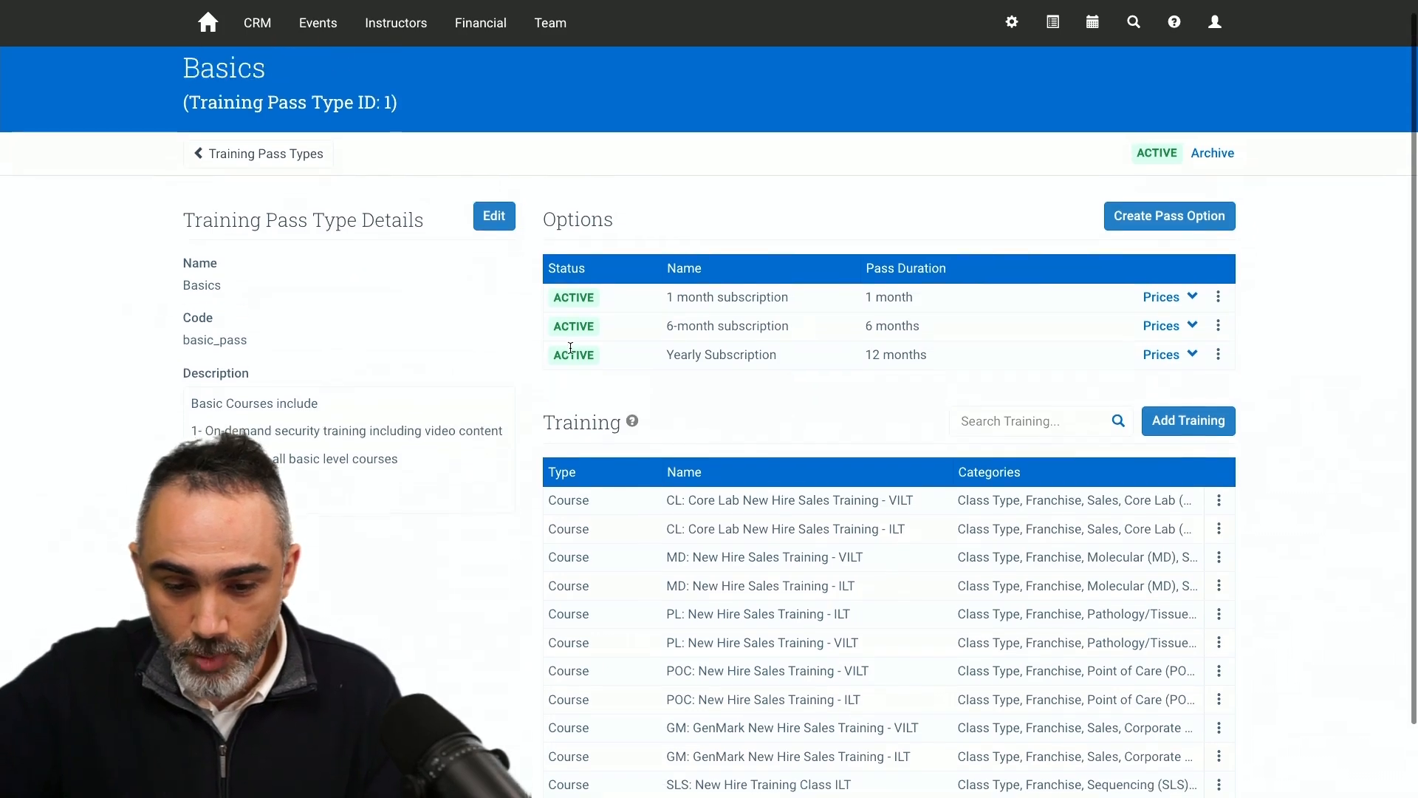
# Return from the Basics pass to the training pass types list, search for "dunder" and open the Dunder Mifflin account.
pyautogui.scroll(-1, 362, 217)
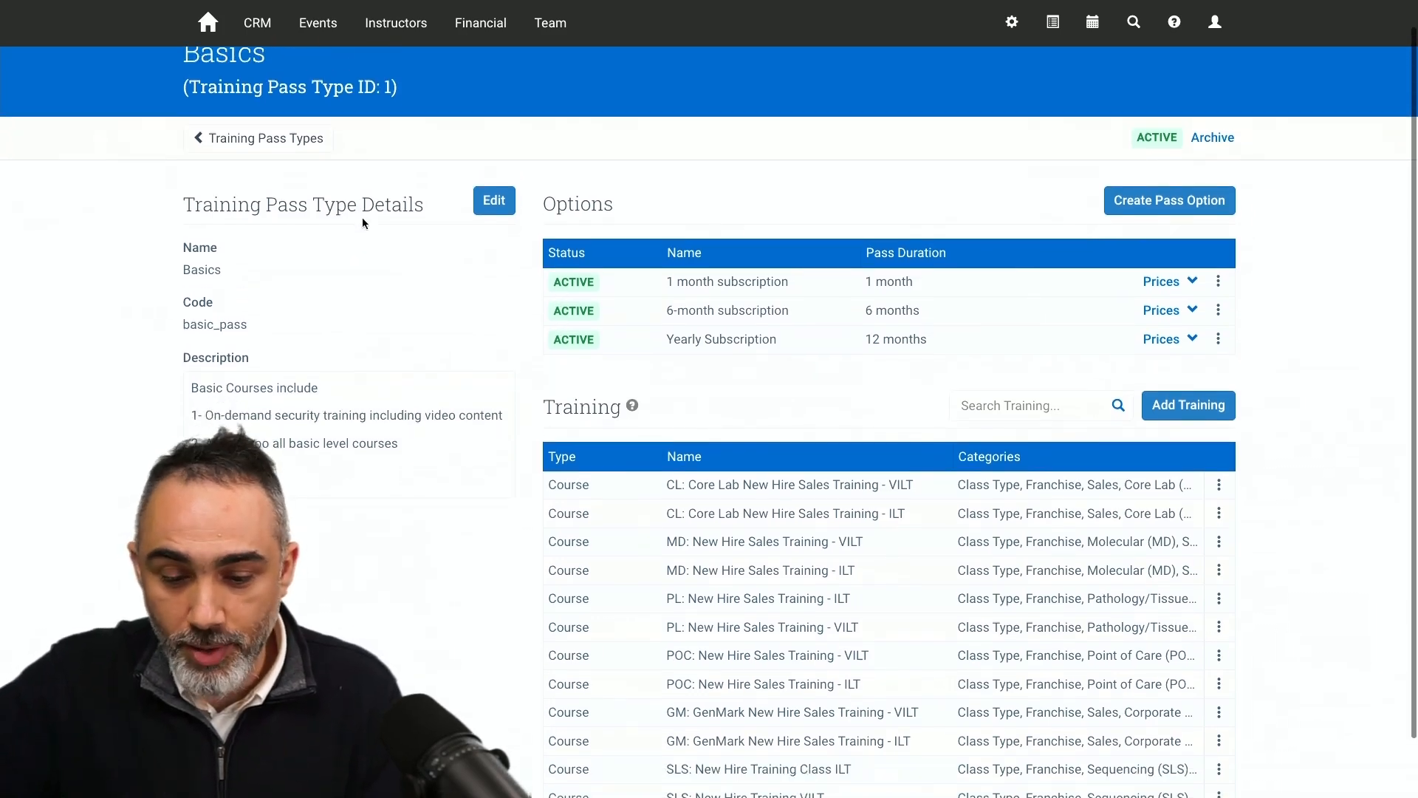
pyautogui.click(249, 154)
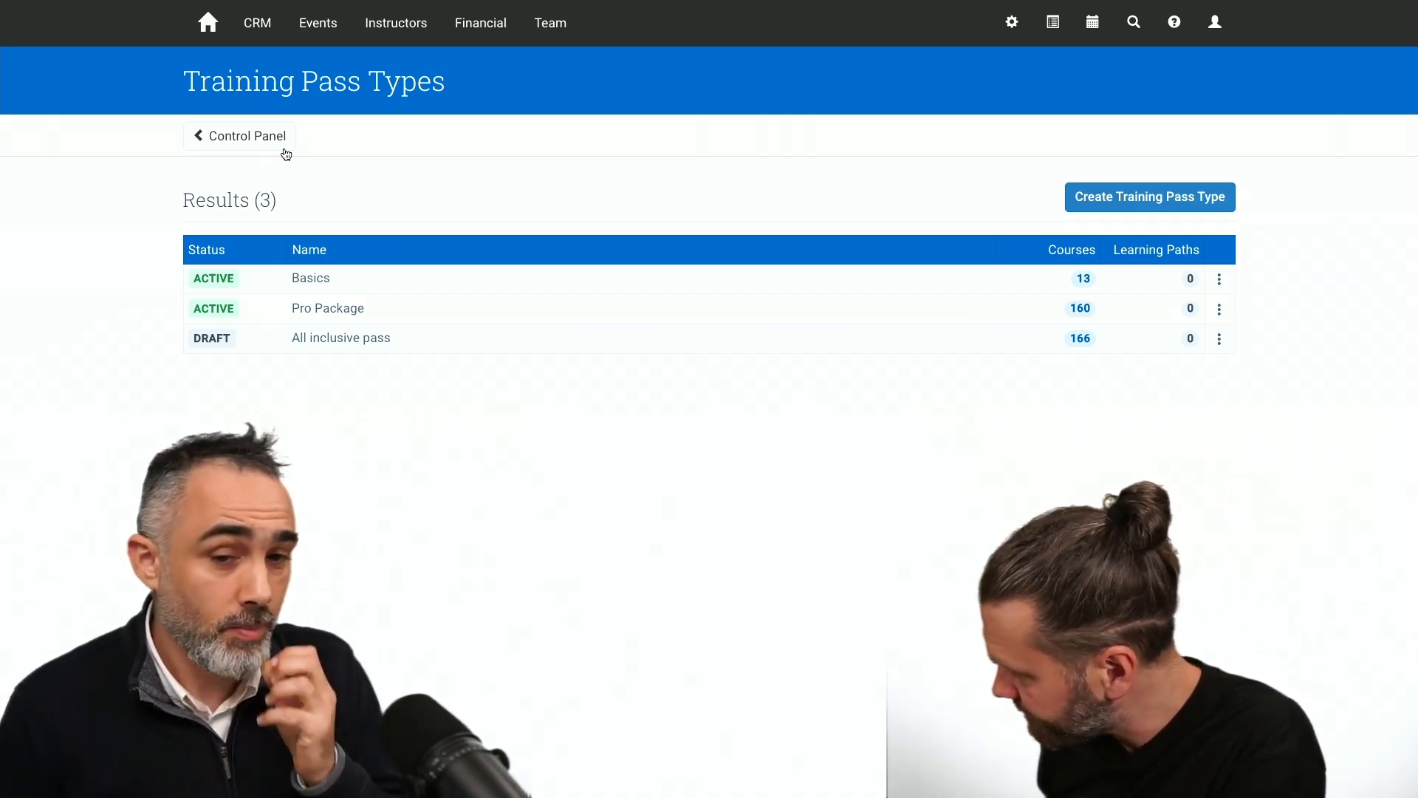
pyautogui.moveTo(201, 3)
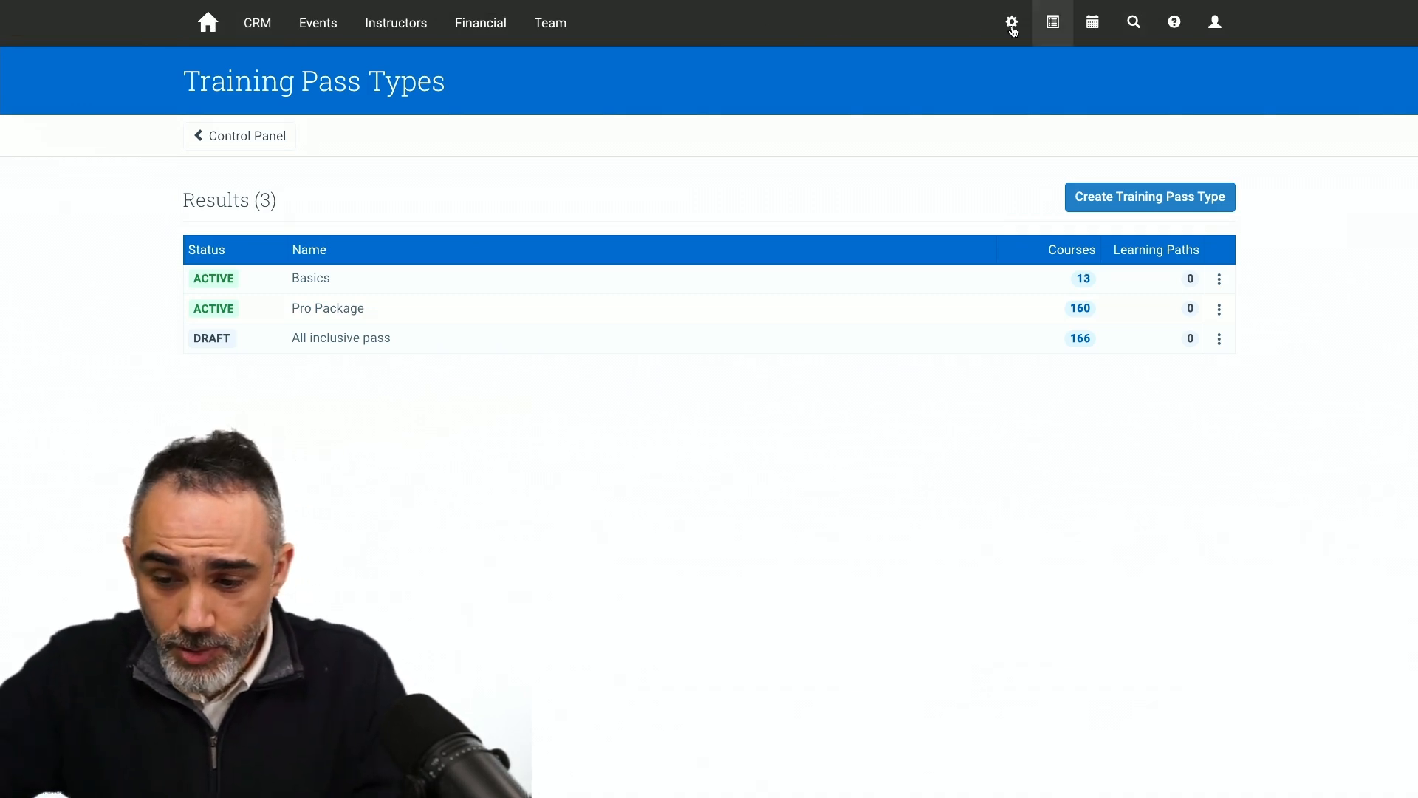
pyautogui.click(1127, 24)
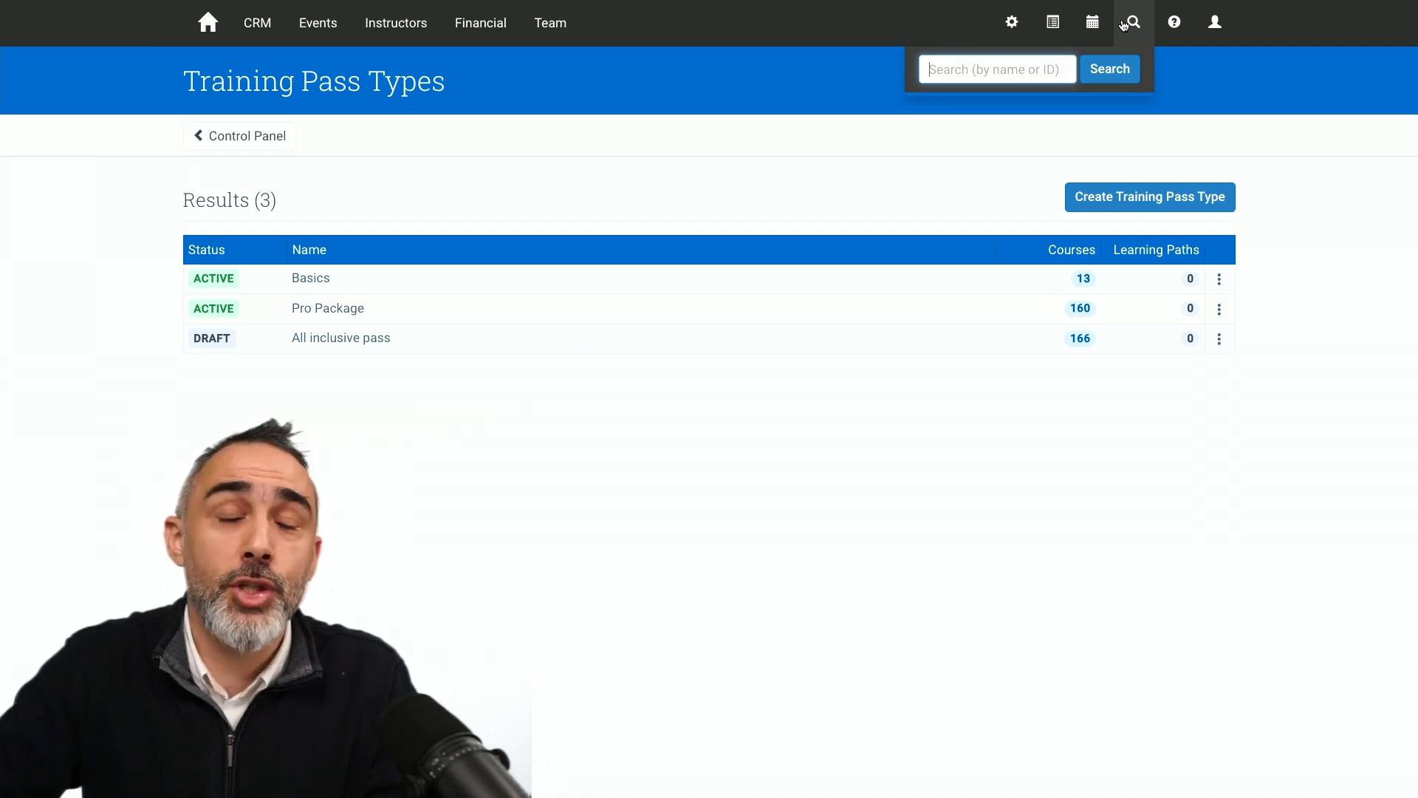
pyautogui.write('daniel')
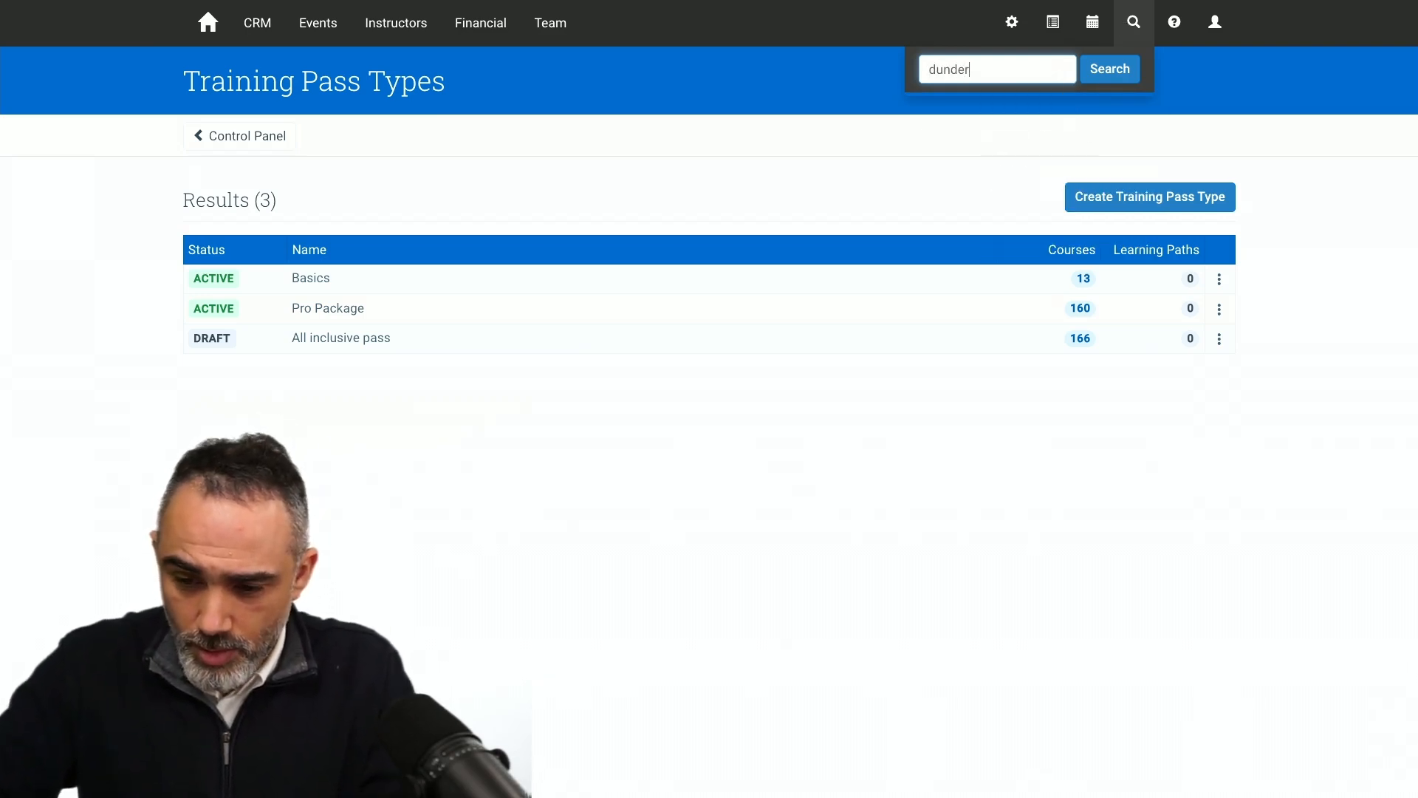
pyautogui.press('Return')
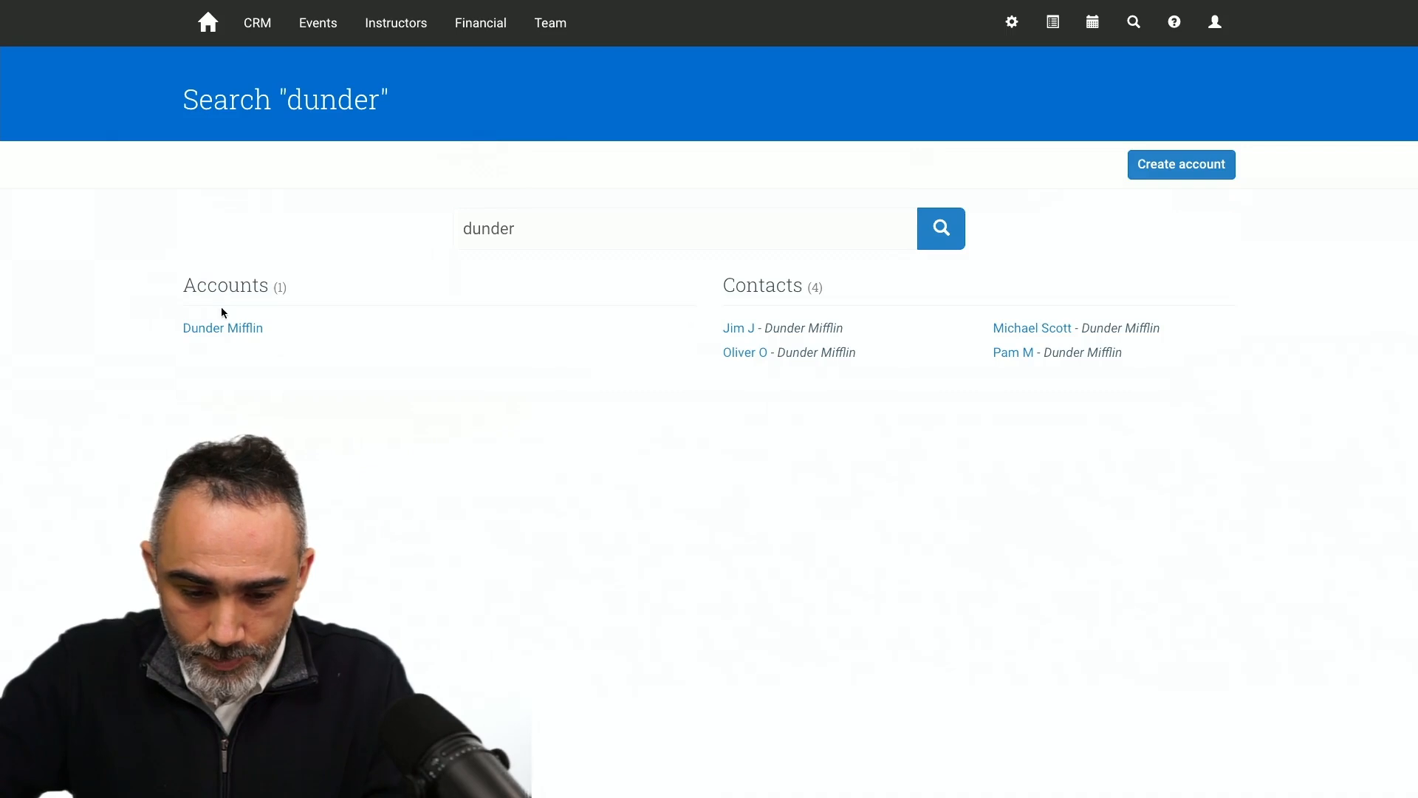
pyautogui.click(220, 328)
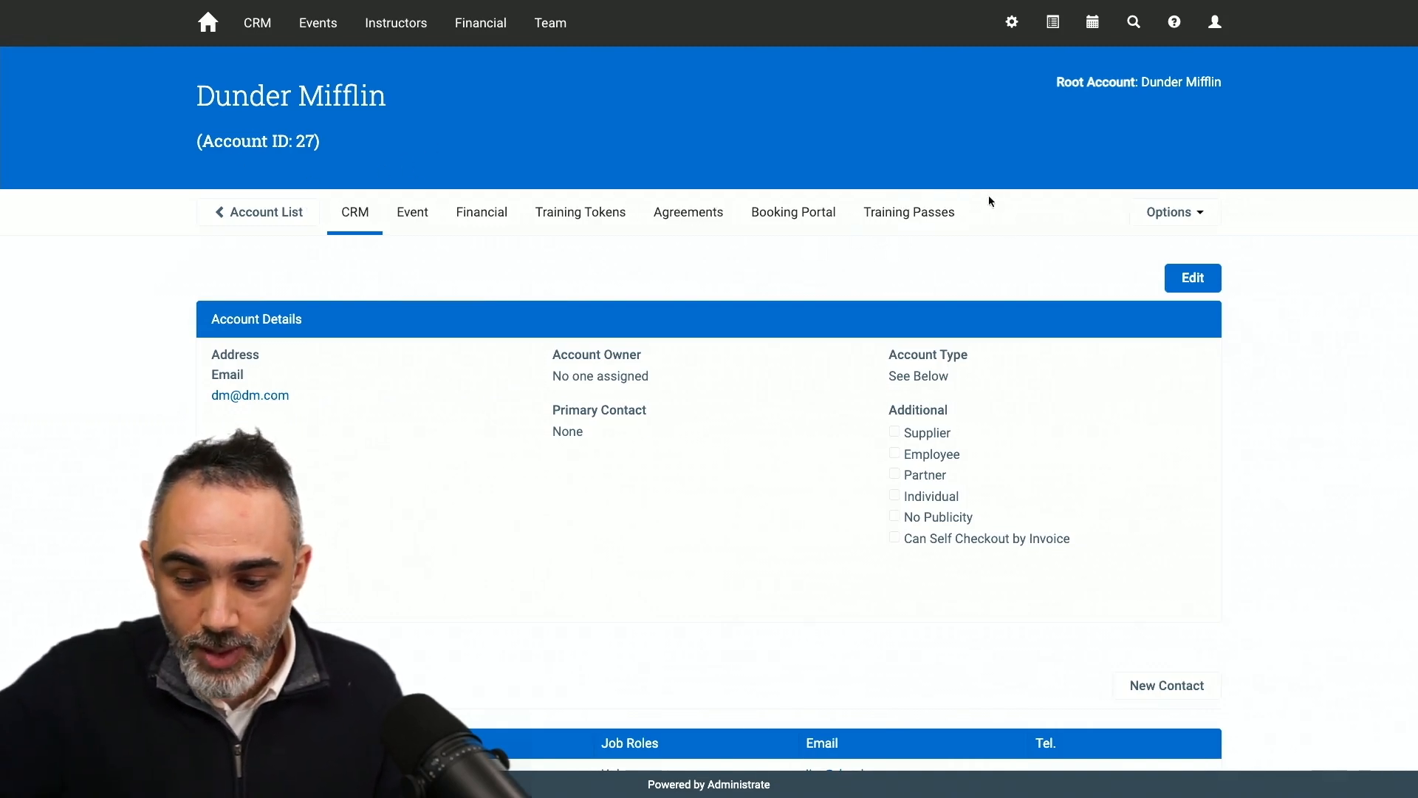
# Add a Pro Package (PRO_PASS) training pass with the Yearly (12 months) option to the Dunder Mifflin account.
pyautogui.click(936, 212)
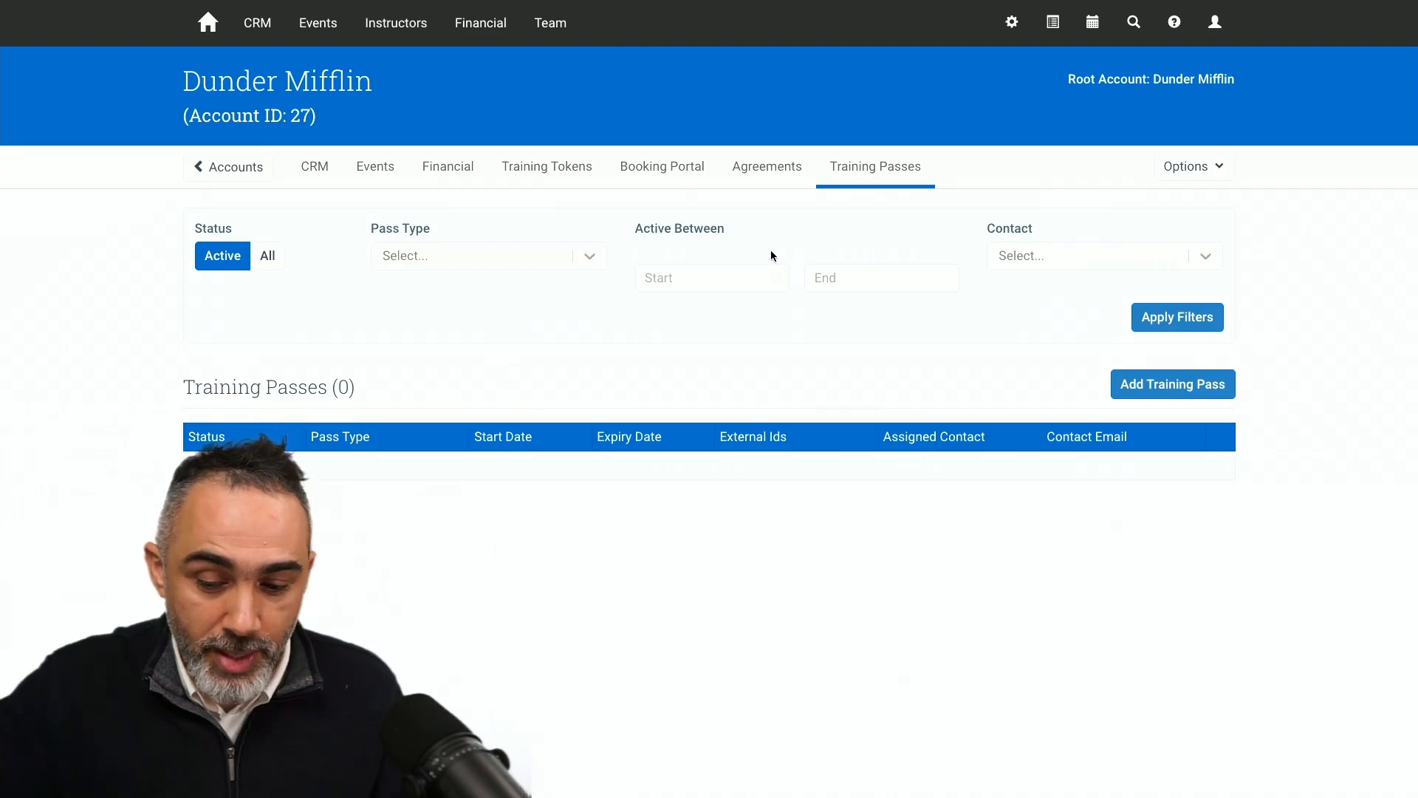
pyautogui.click(1142, 398)
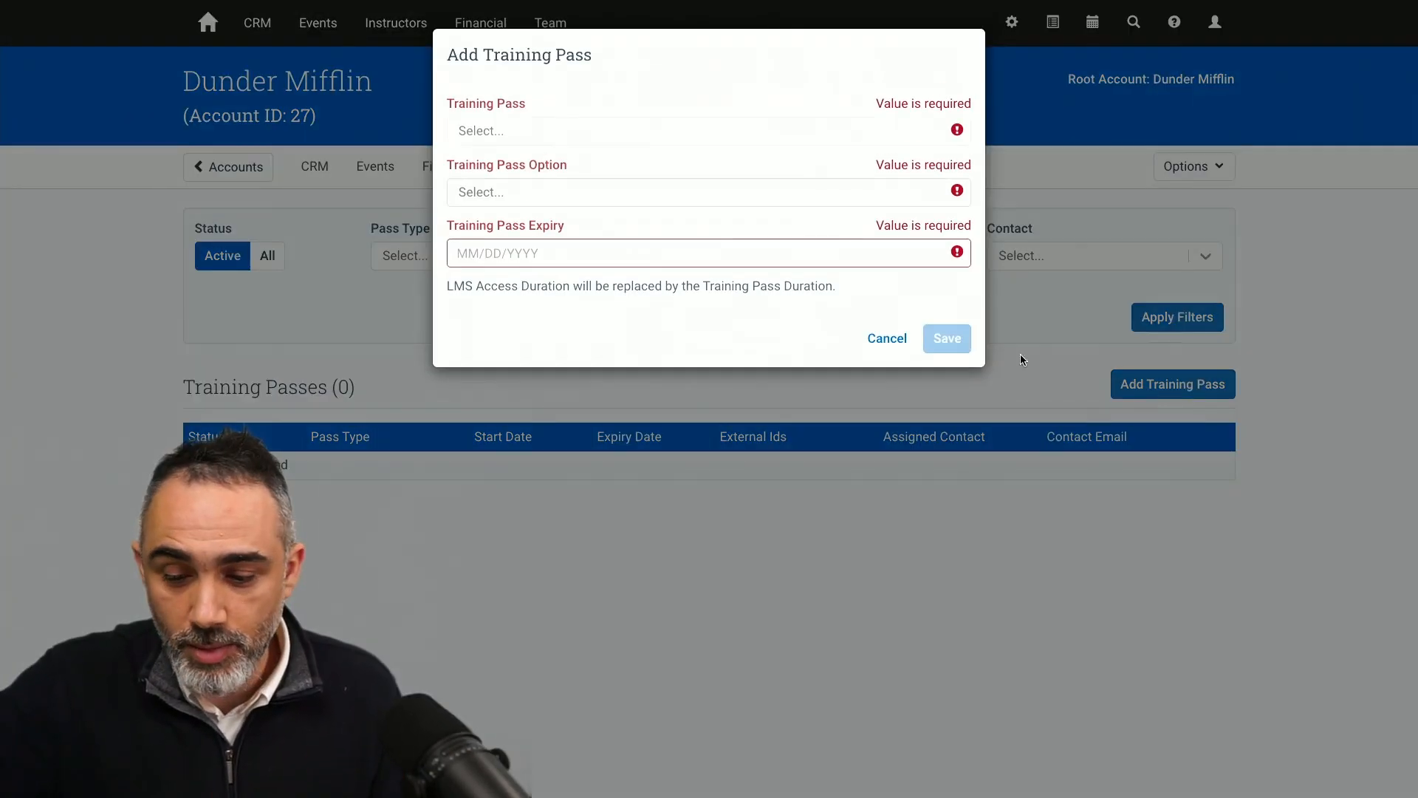
pyautogui.click(540, 141)
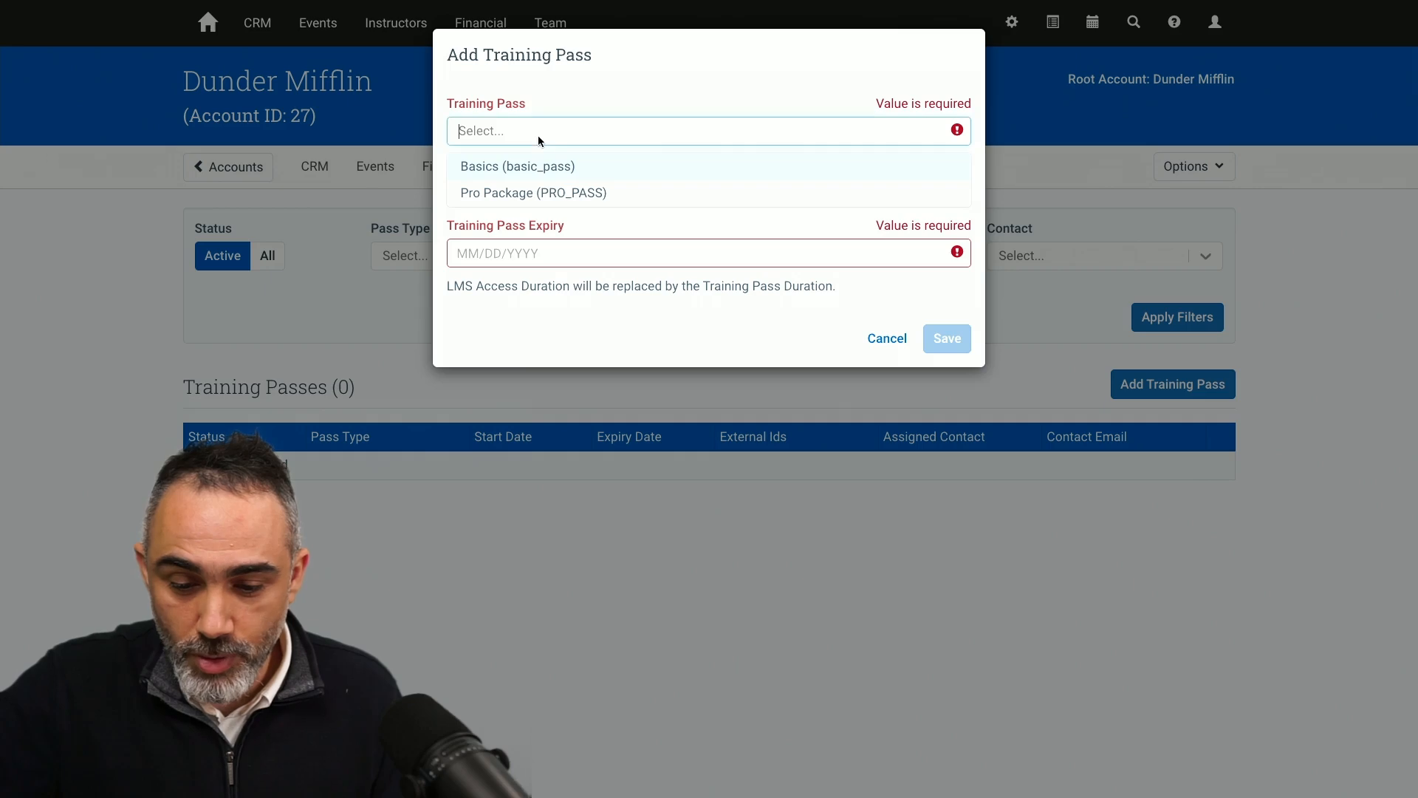
pyautogui.click(532, 192)
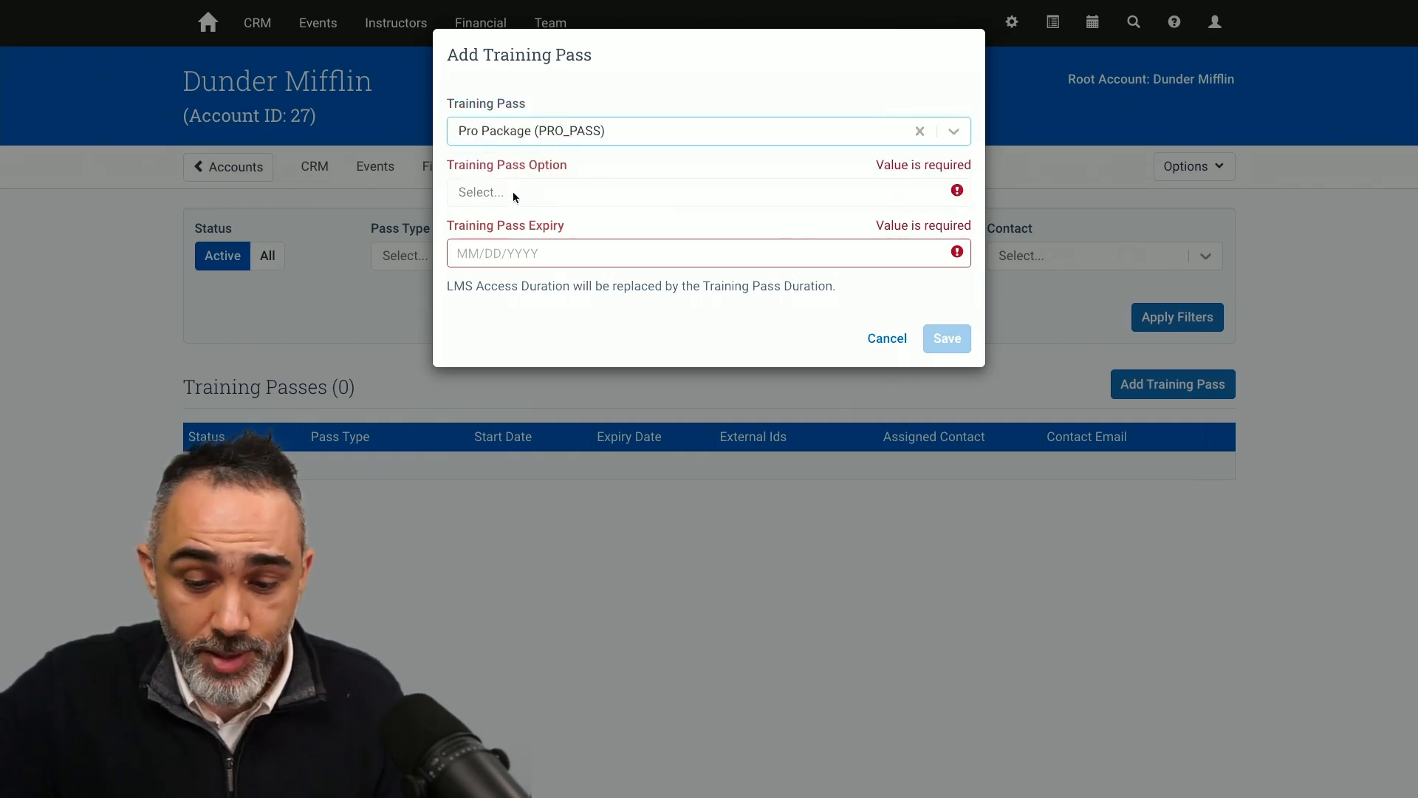
pyautogui.click(512, 192)
pyautogui.click(478, 229)
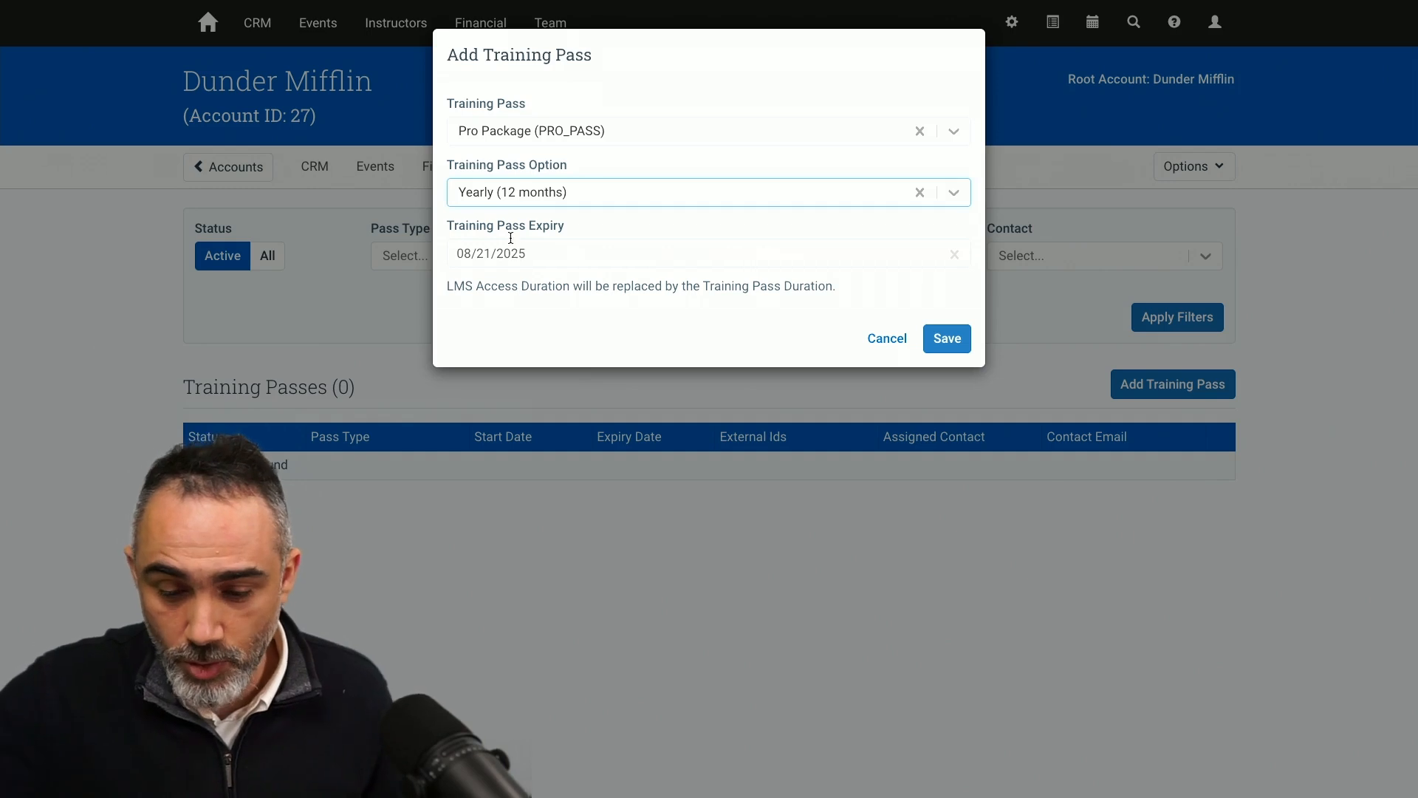
pyautogui.click(942, 336)
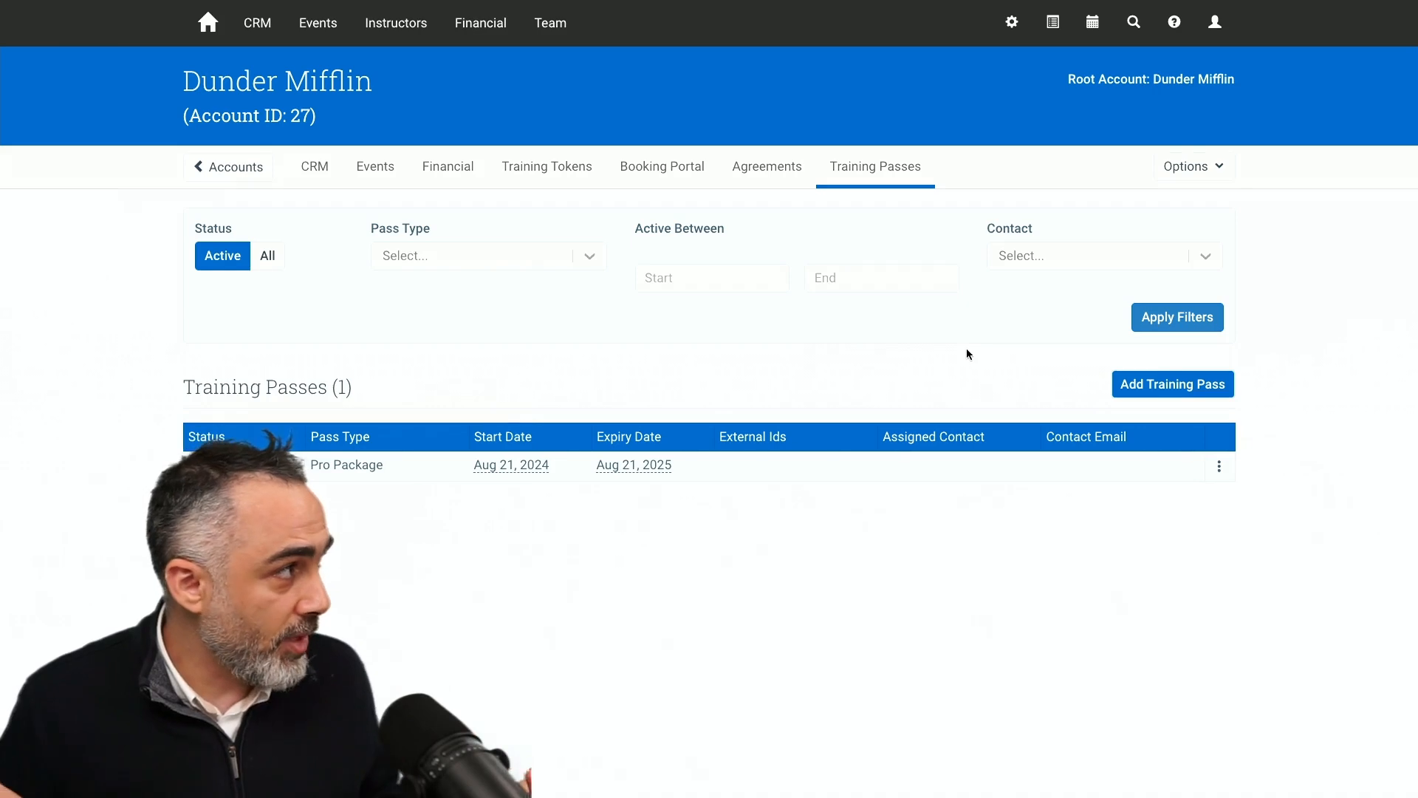
# Assign the account's second listed contact to the Pro Package pass, with contact credentials created for the Default brand.
pyautogui.click(1214, 469)
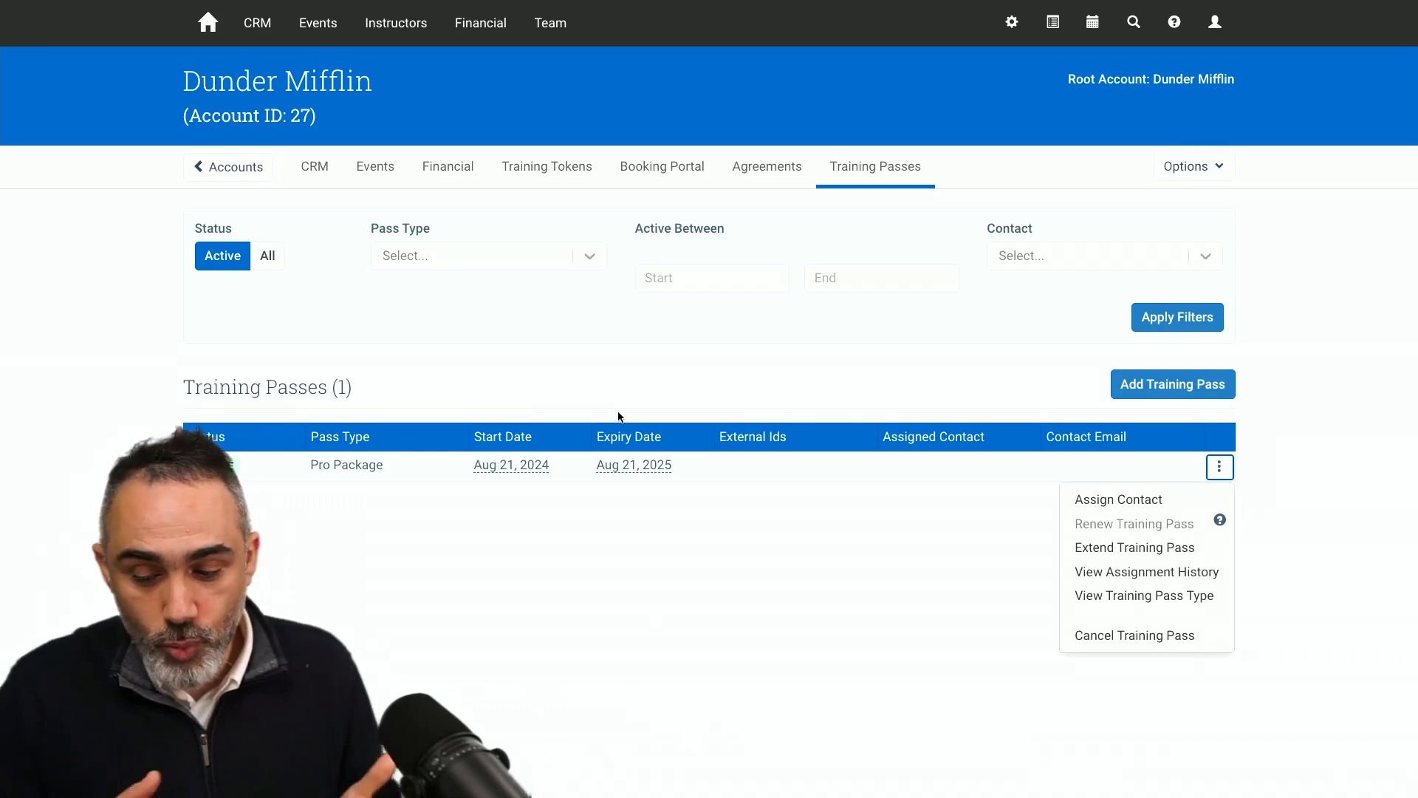
pyautogui.click(625, 515)
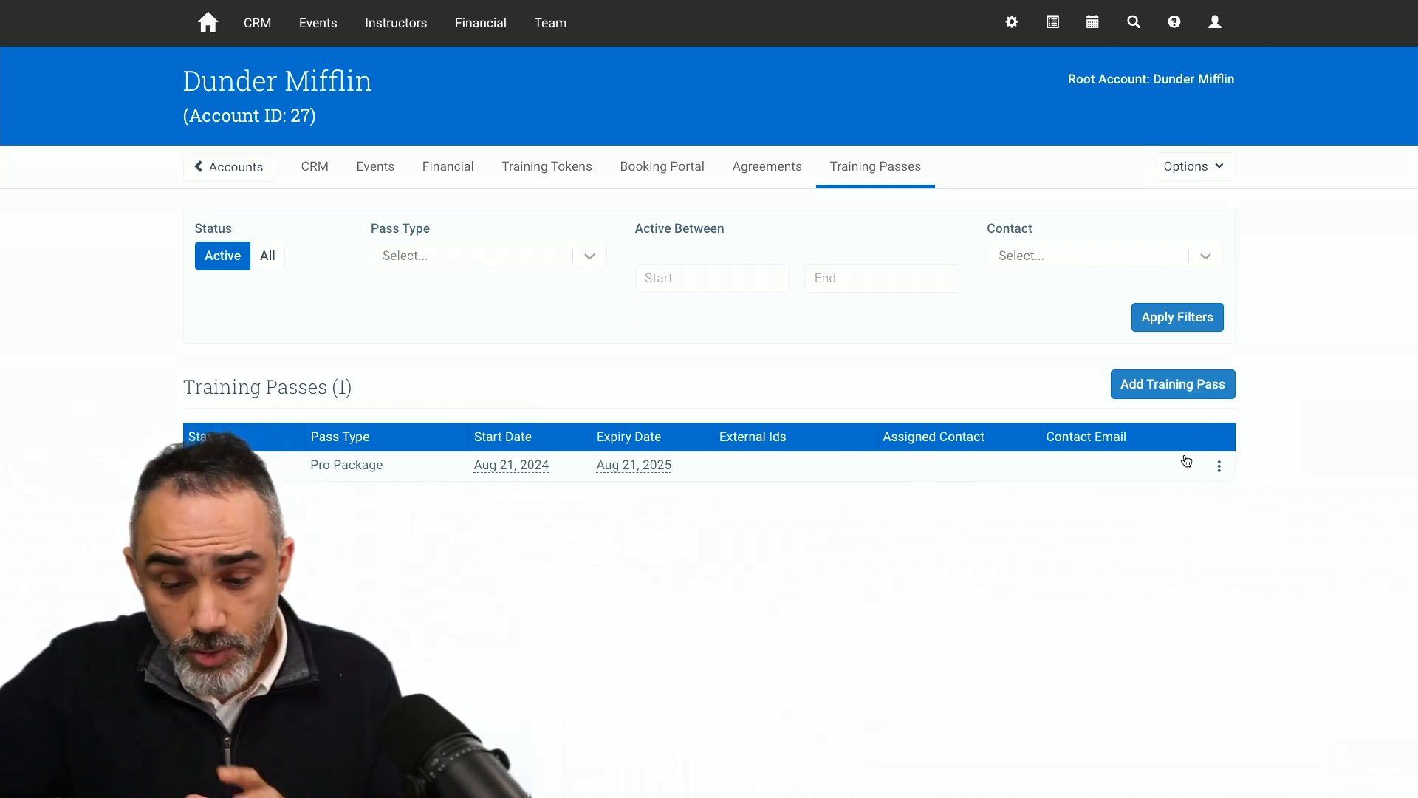
pyautogui.click(1220, 467)
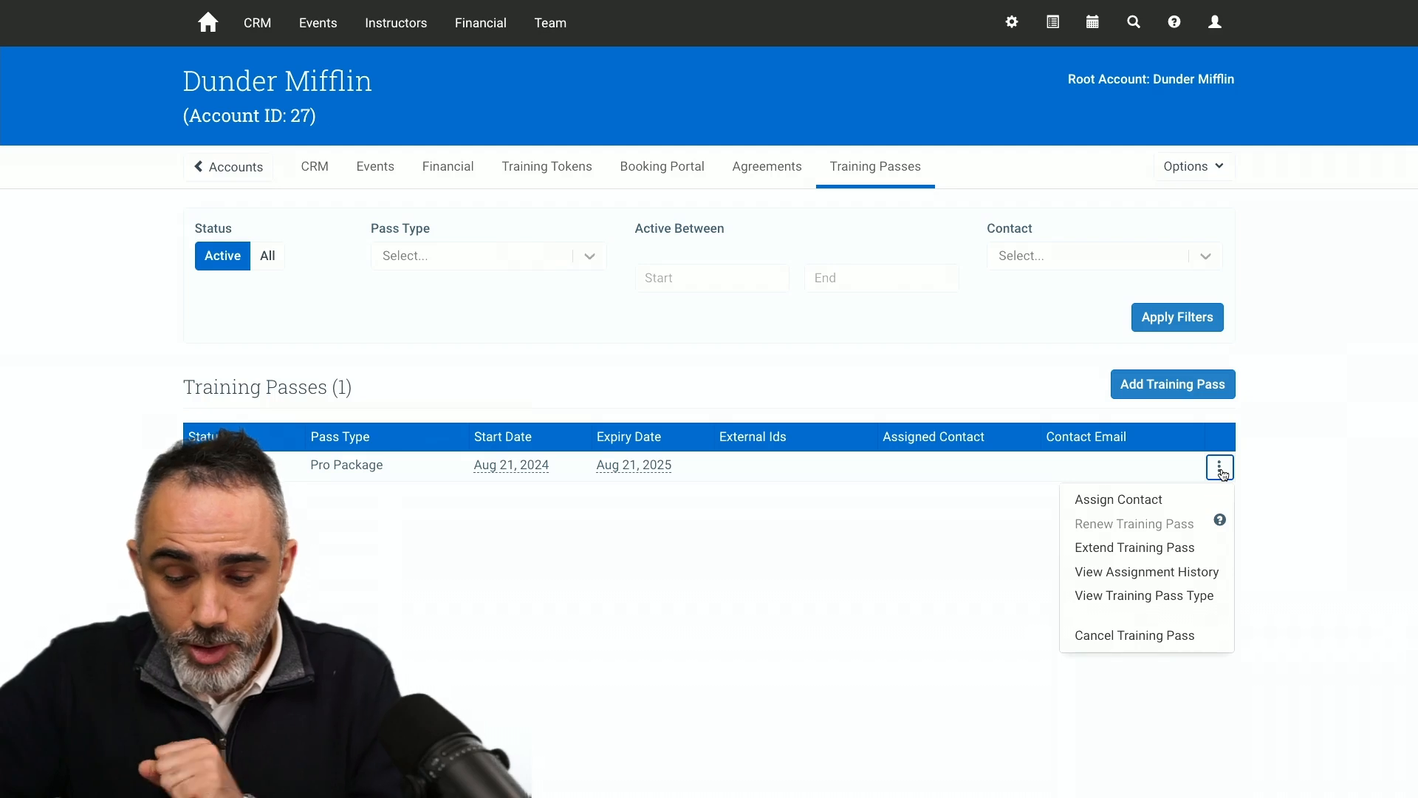
pyautogui.click(1144, 500)
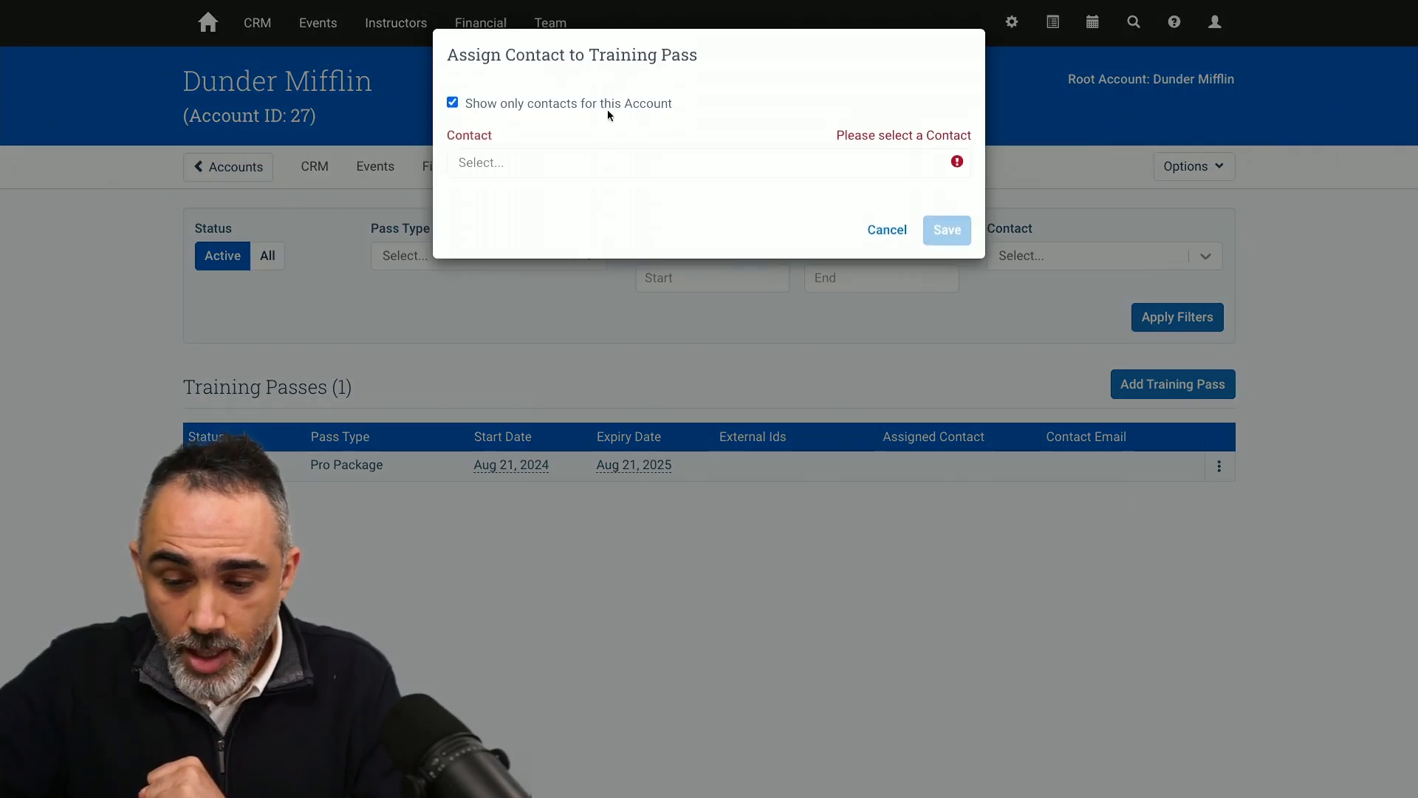
pyautogui.click(520, 157)
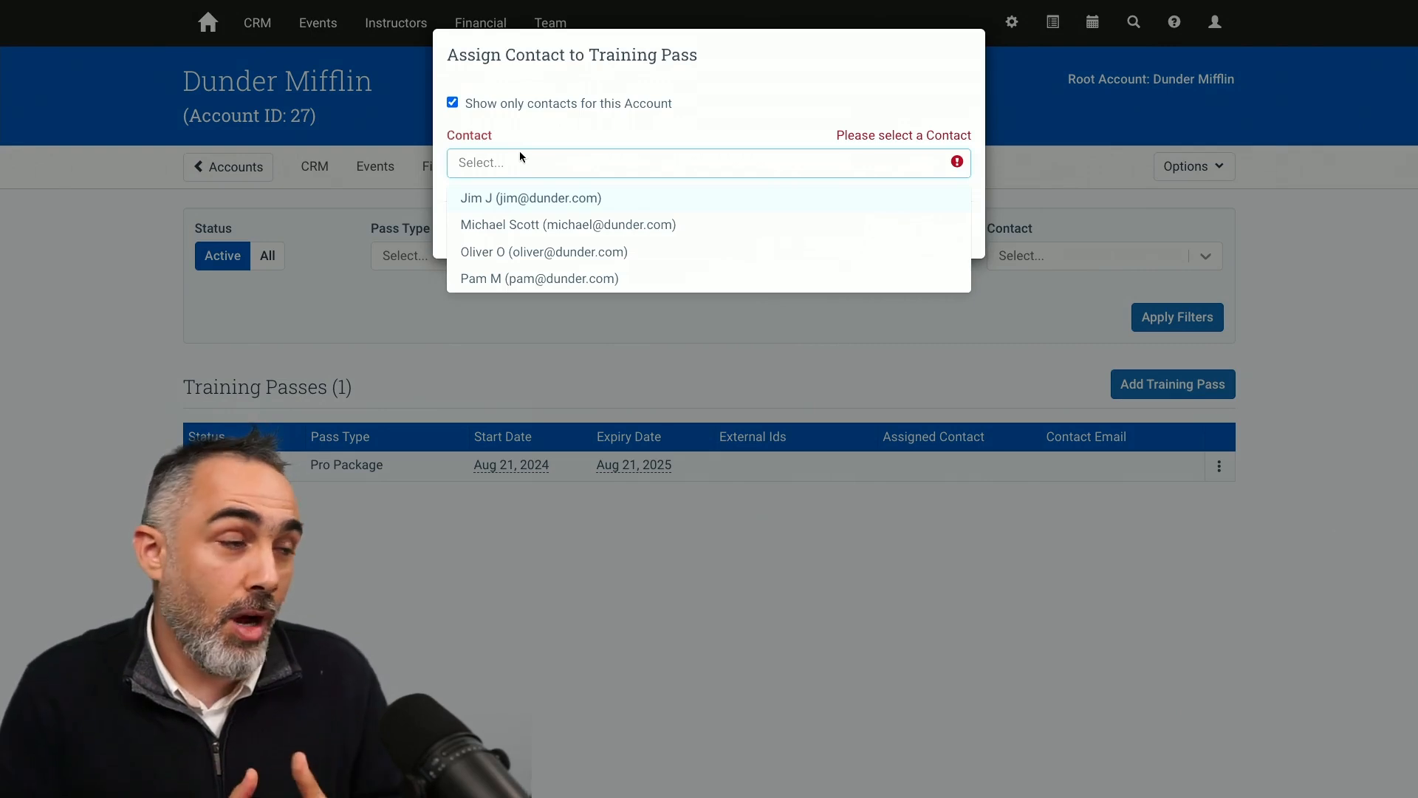
pyautogui.click(532, 223)
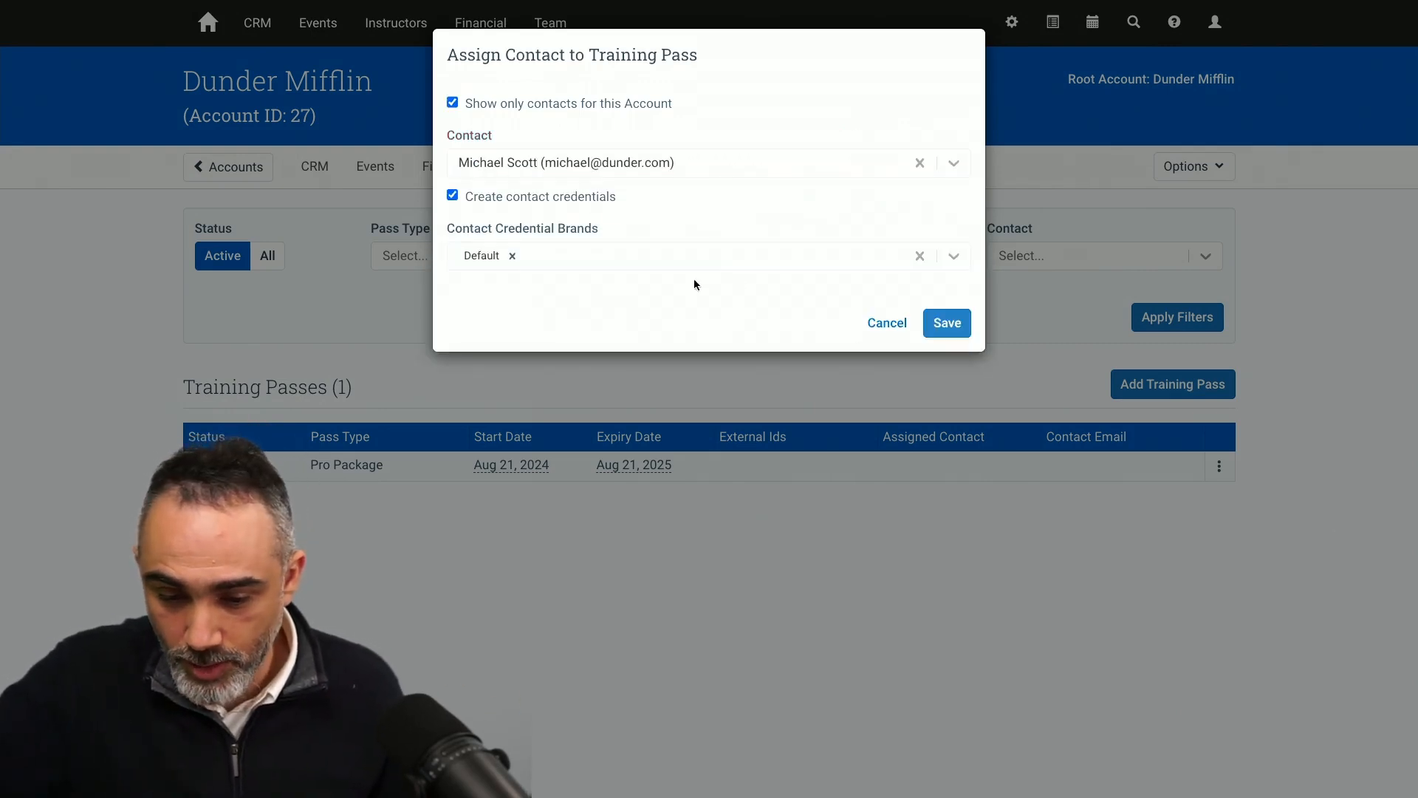
pyautogui.click(945, 326)
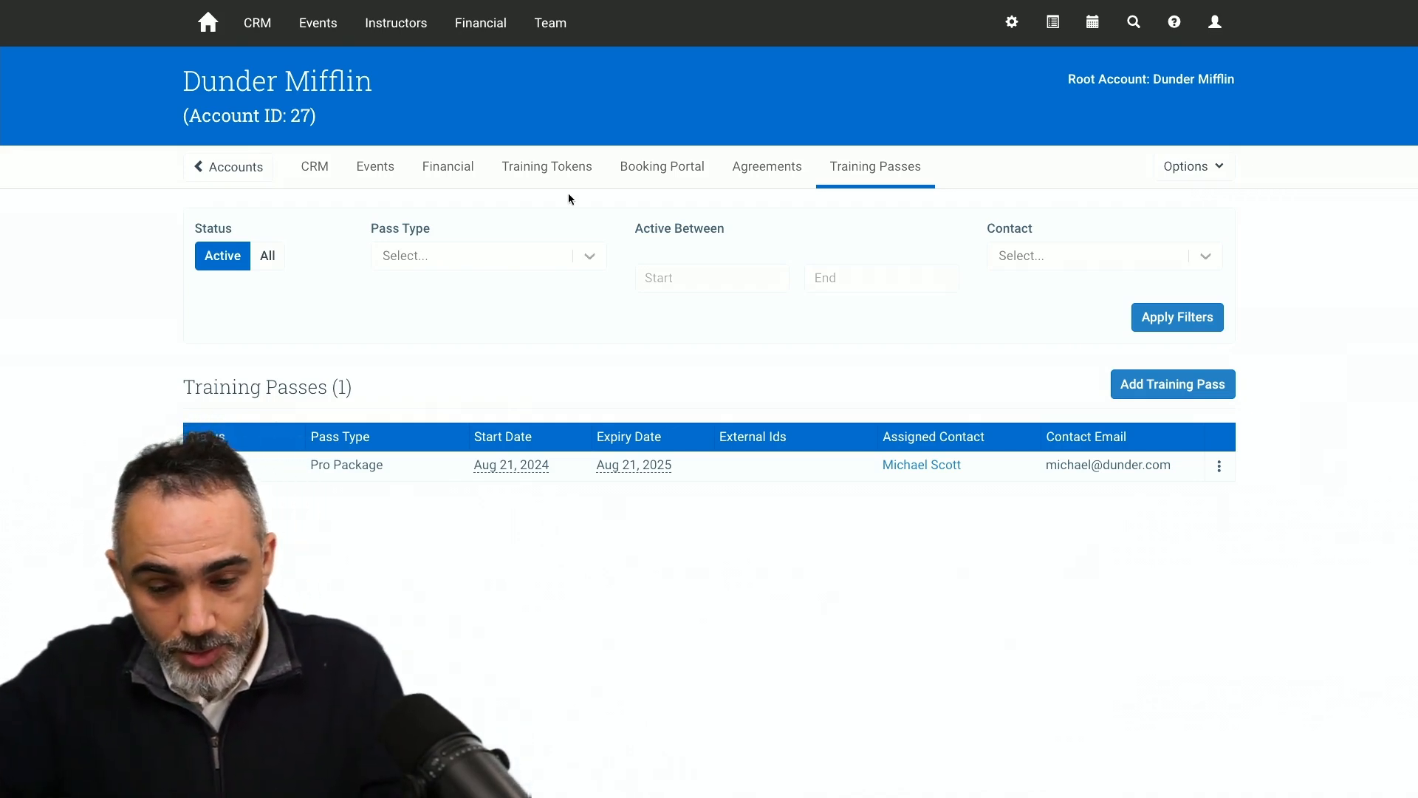
# Switch to the Administrate learner portal, open the course catalog and check which pass the 400: cobas infinity AON course requires.
pyautogui.hotkey('alt', 'Tab')
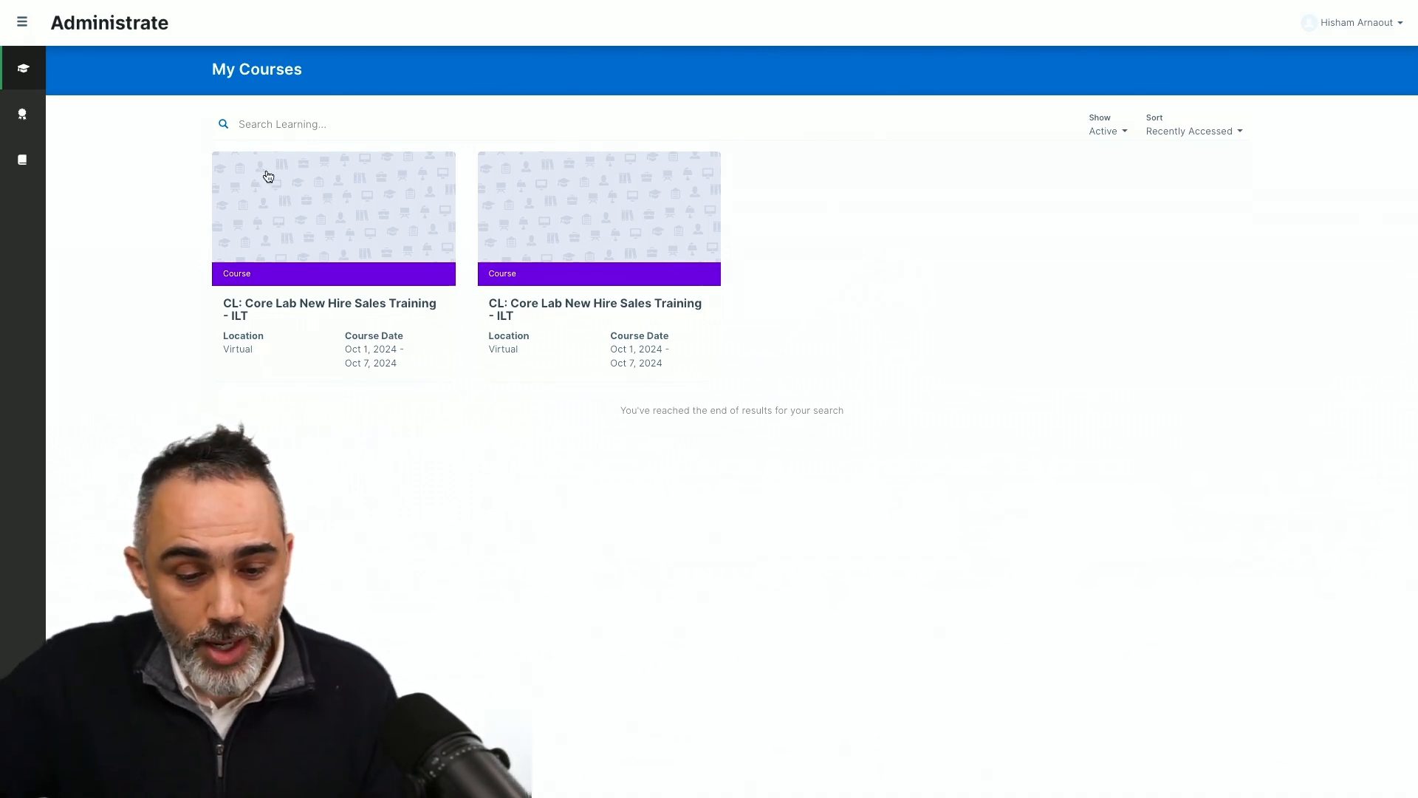
pyautogui.click(24, 159)
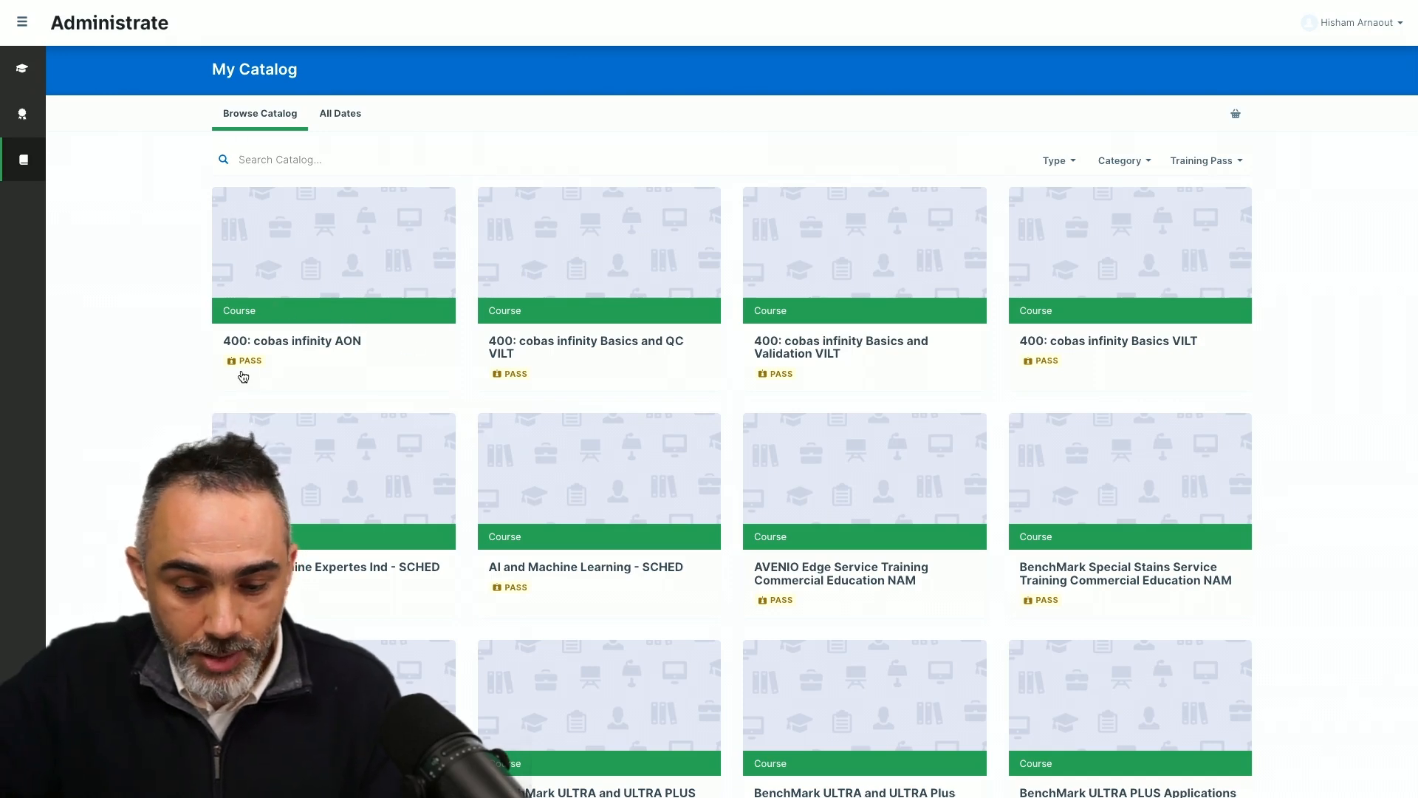
pyautogui.moveTo(244, 372)
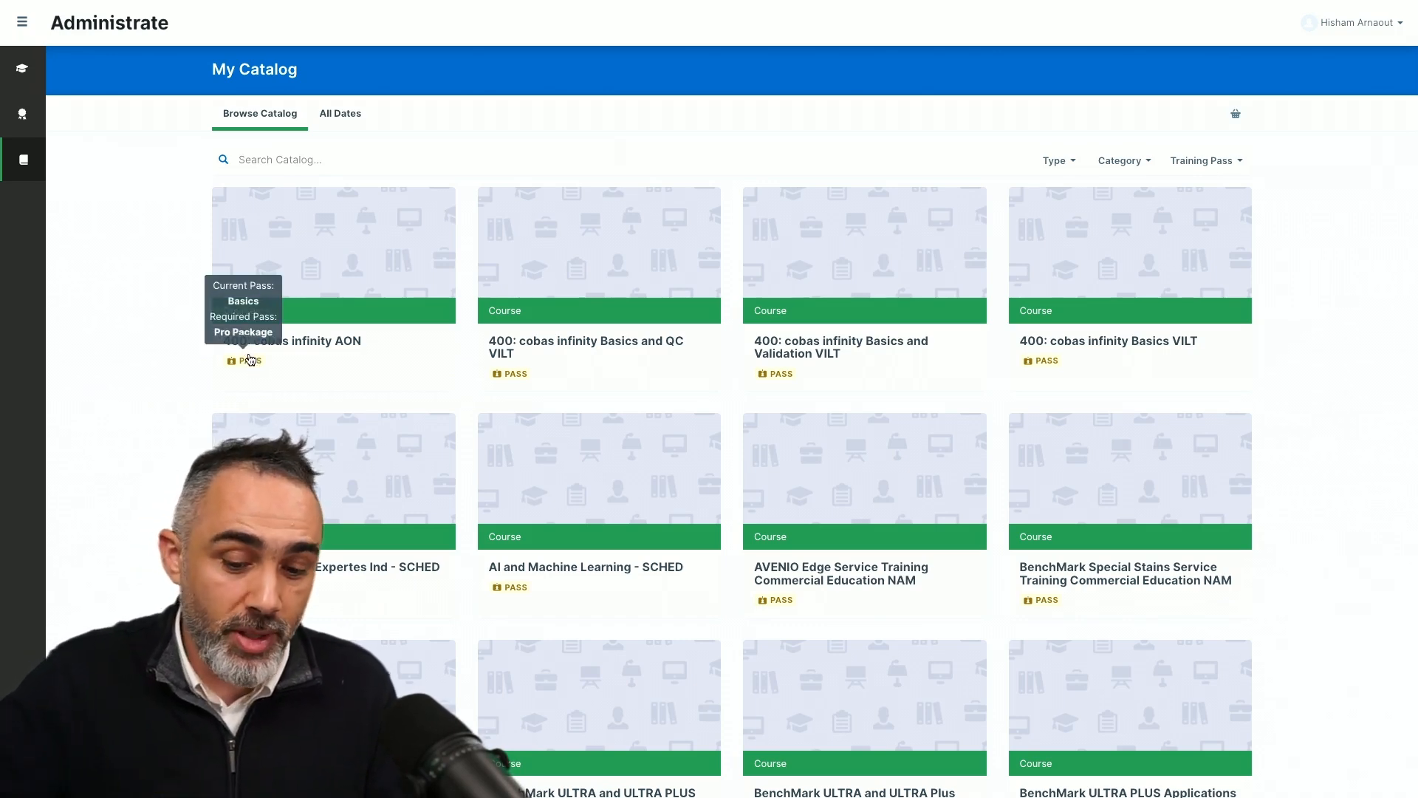
pyautogui.hotkey('ctrl', '+')
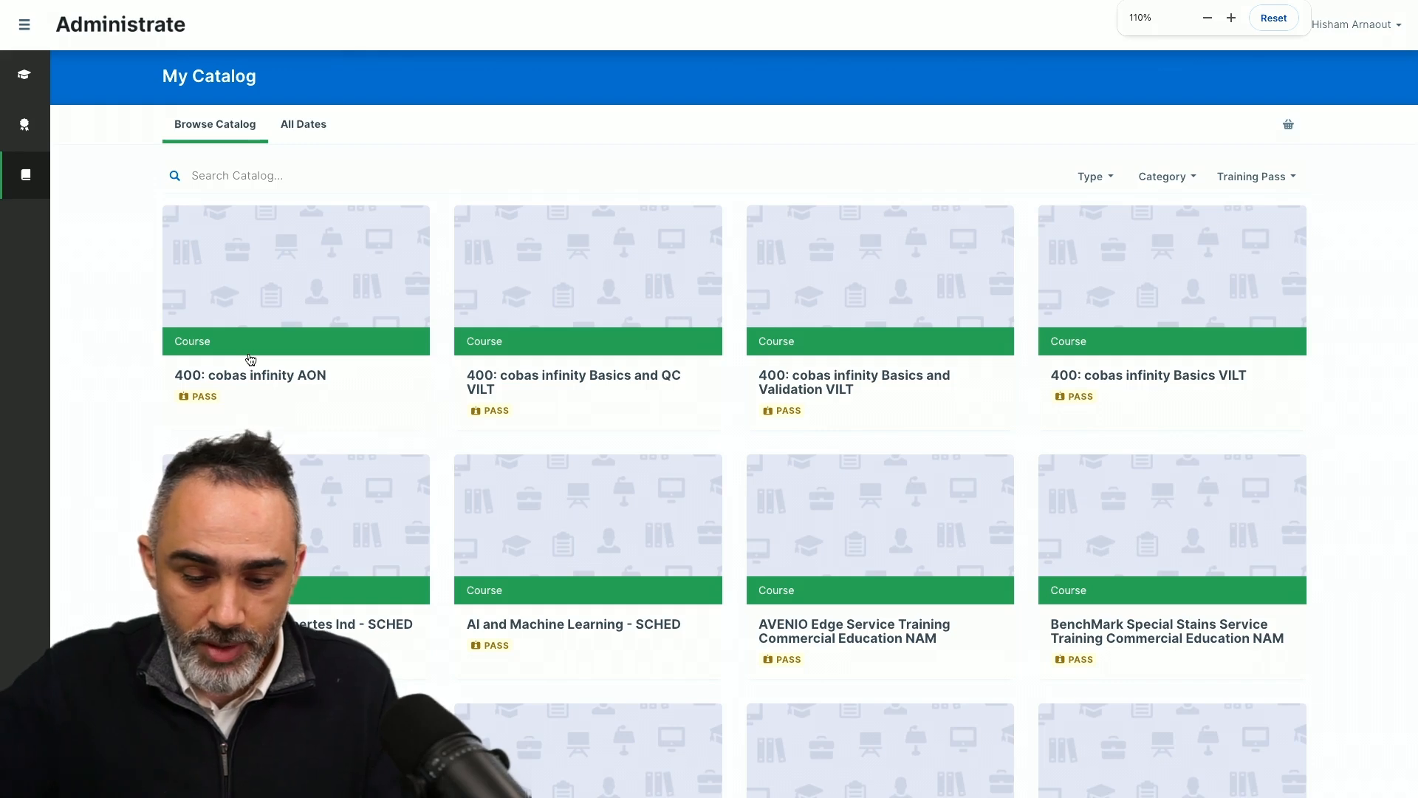
pyautogui.scroll(-1, 148, 379)
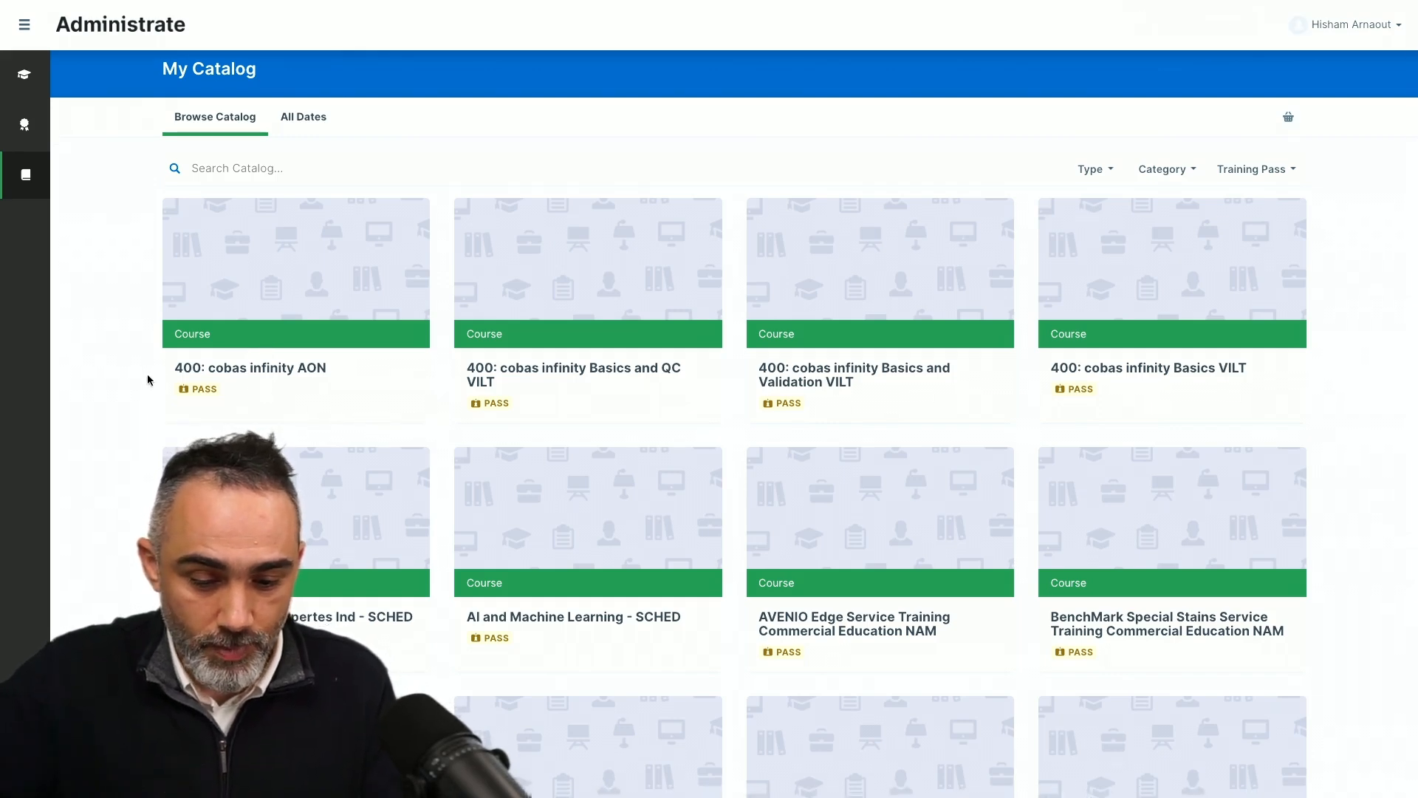
pyautogui.moveTo(209, 393)
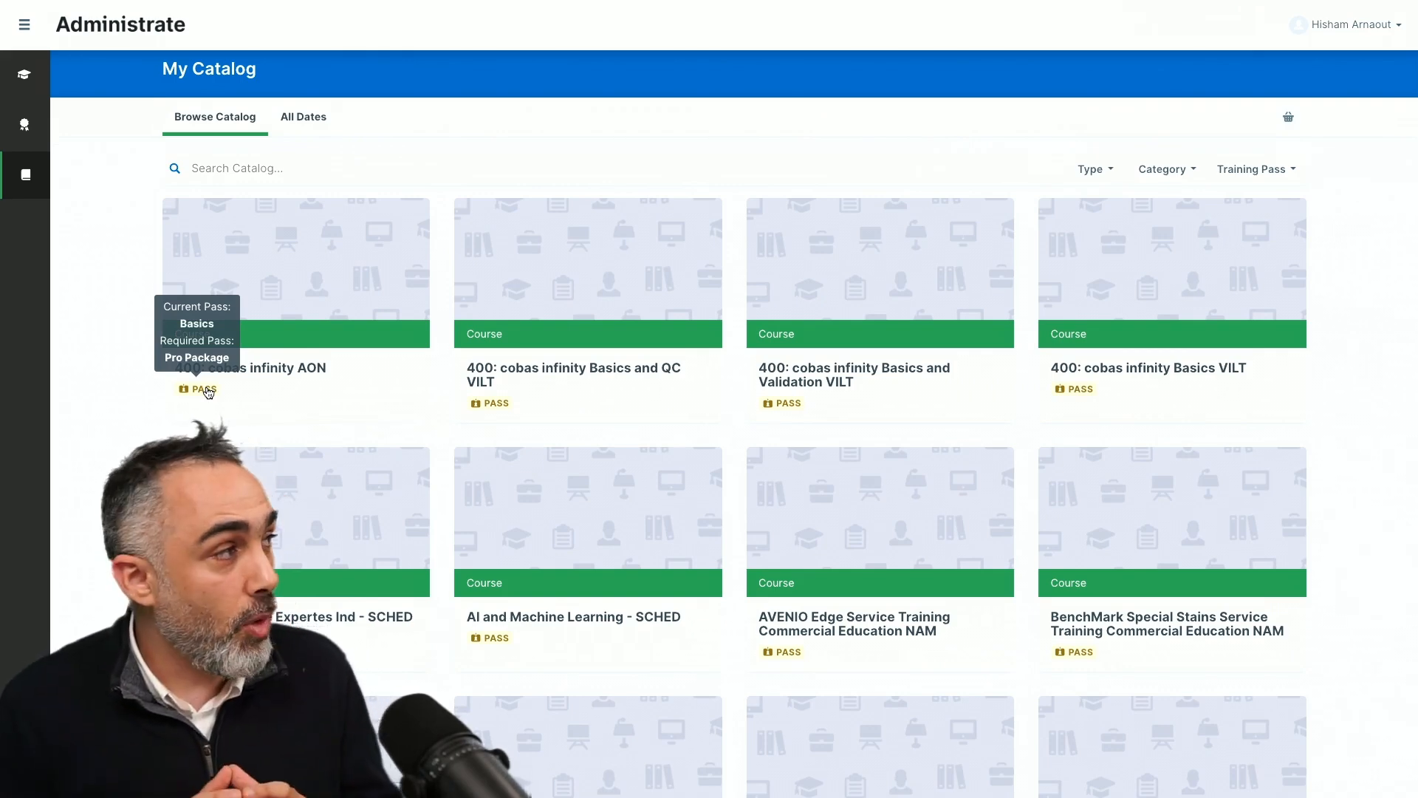
# Filter the catalog by the Basics training pass and register for the Oct 1, 2024 date of CL: Core Lab New Hire Sales Training - ILT.
pyautogui.click(1230, 173)
pyautogui.click(1243, 229)
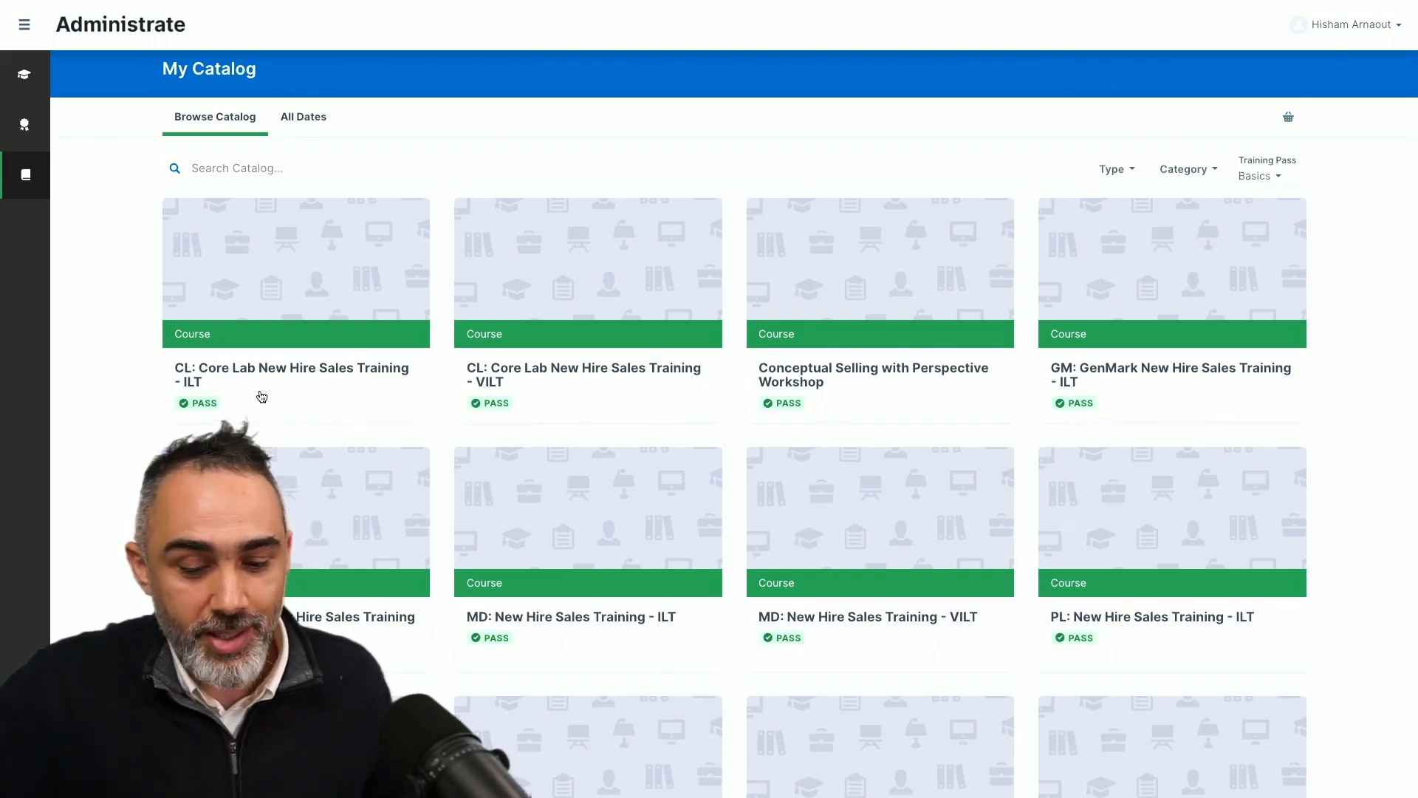
pyautogui.click(344, 401)
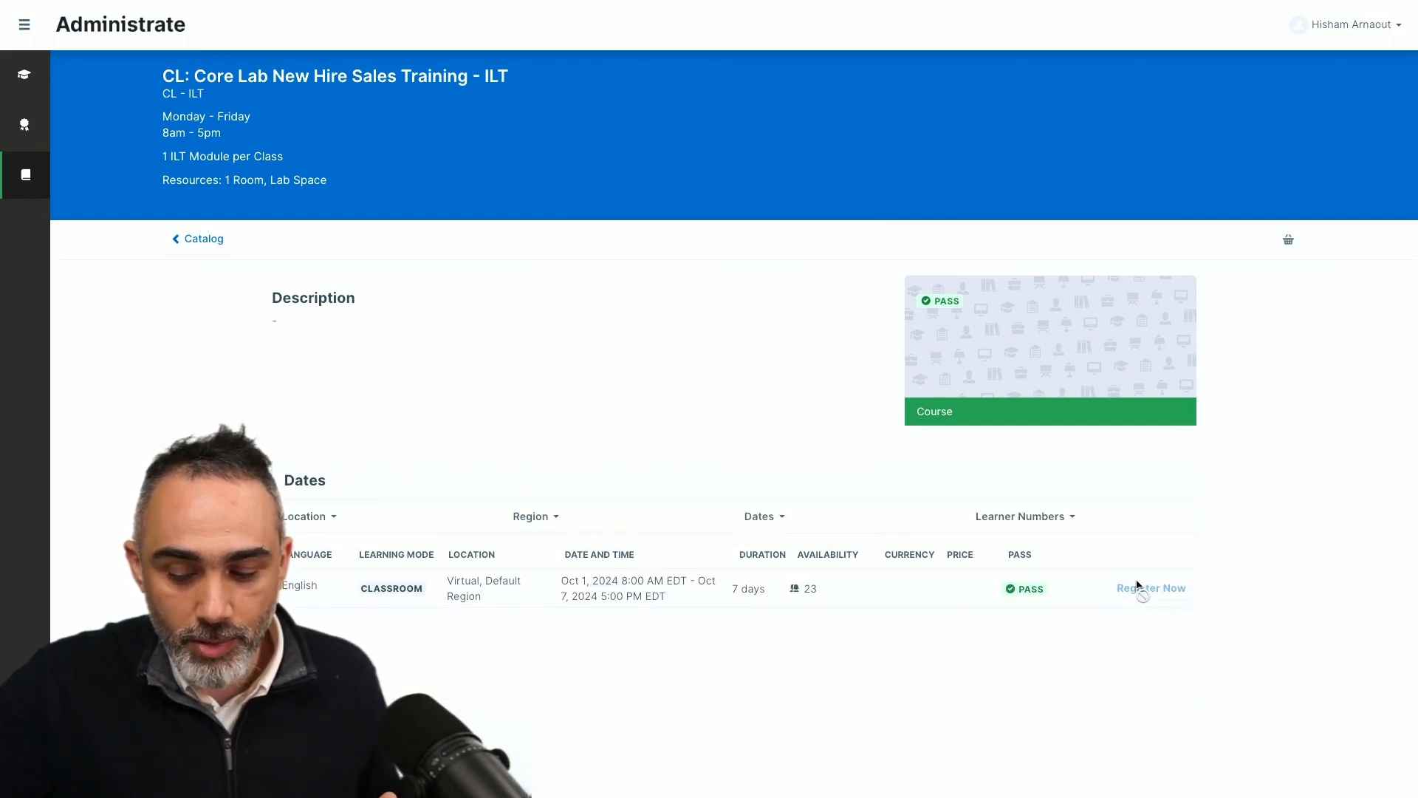
pyautogui.click(1137, 584)
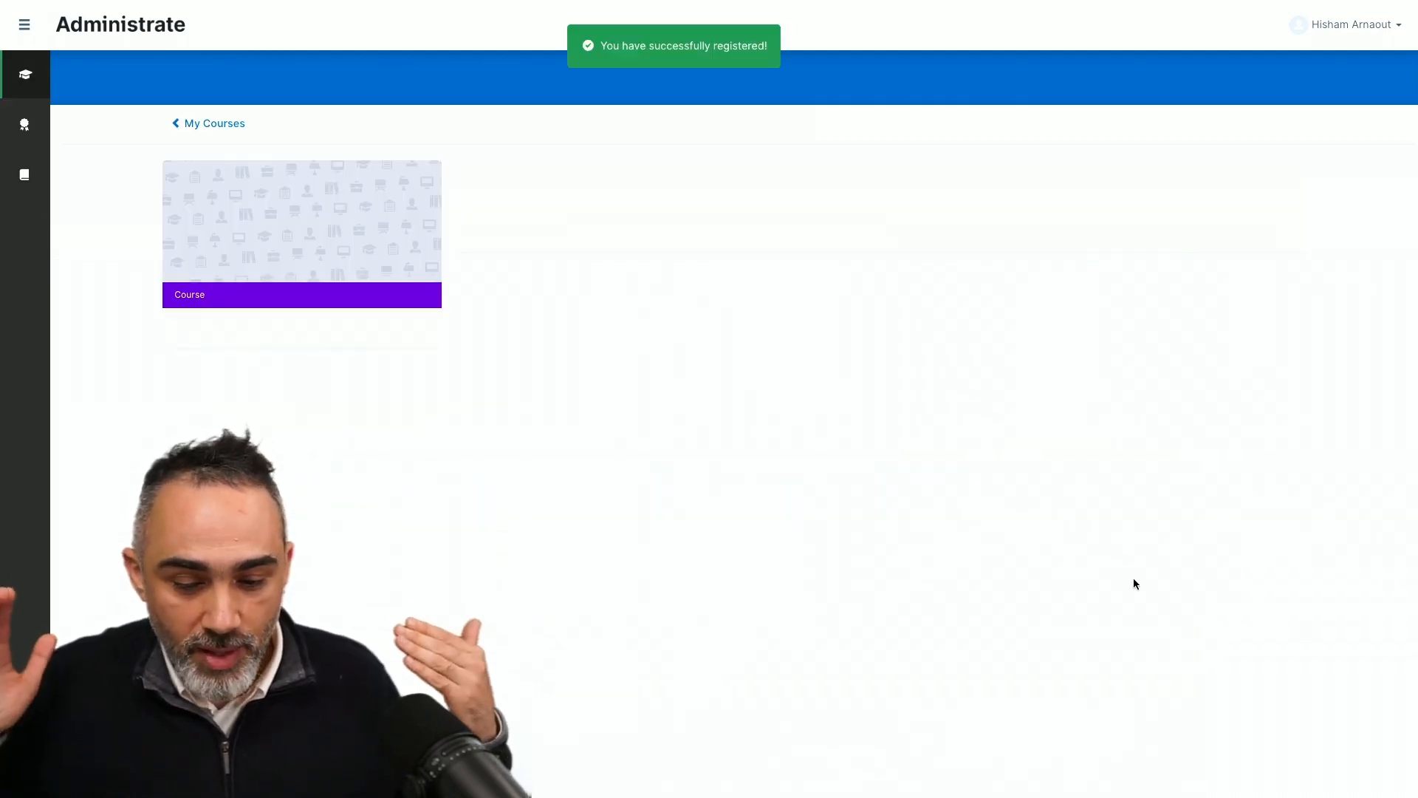